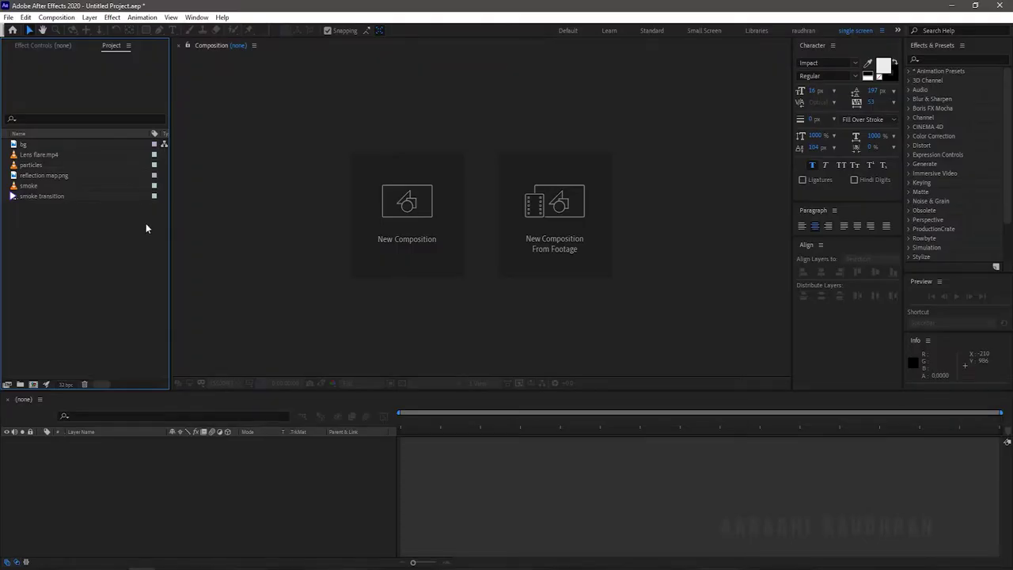
Create a composition named "text" at 1920 x 1080, 30 fps and 8 seconds long.
click(391, 206)
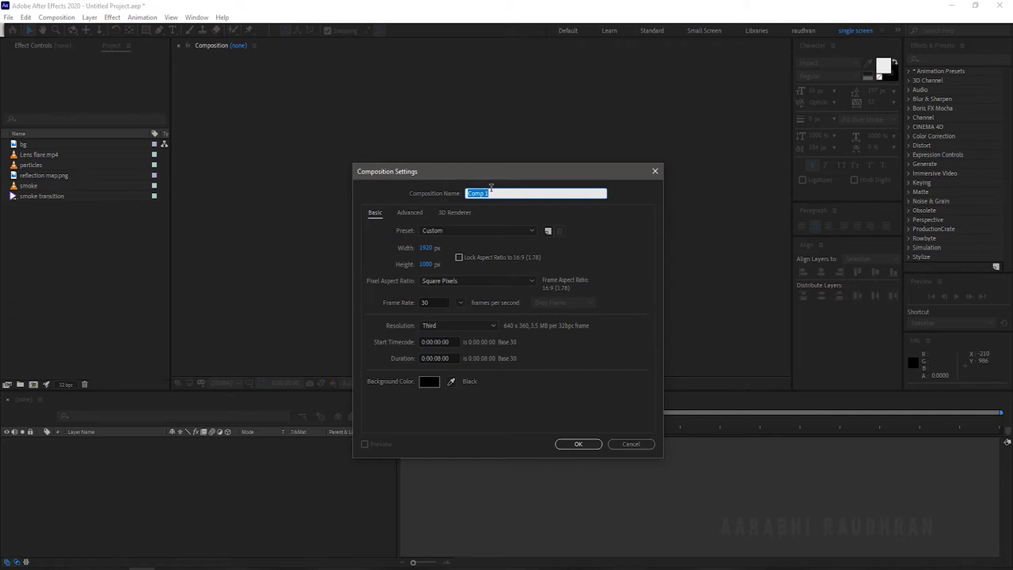
text(text)
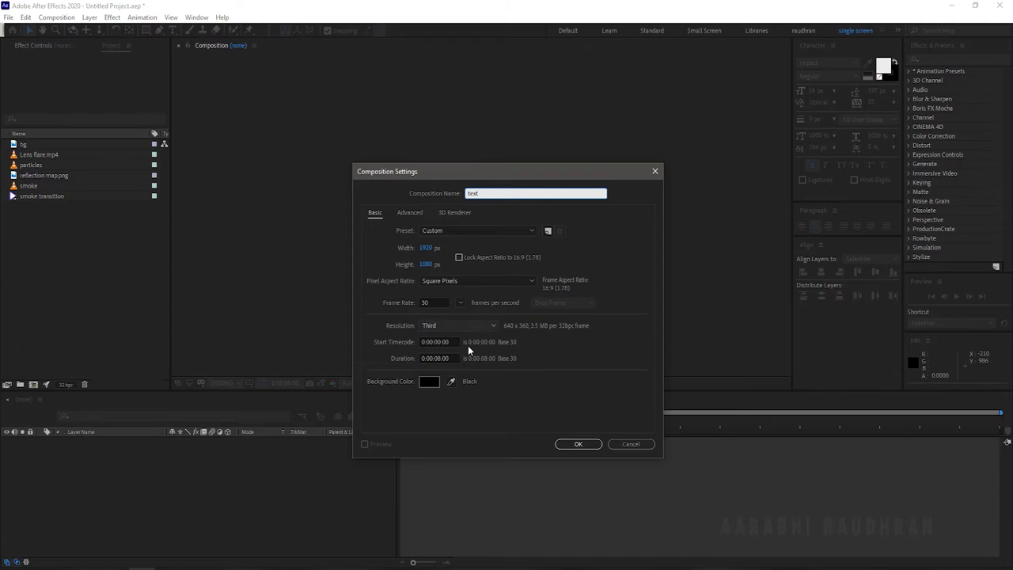
click(578, 444)
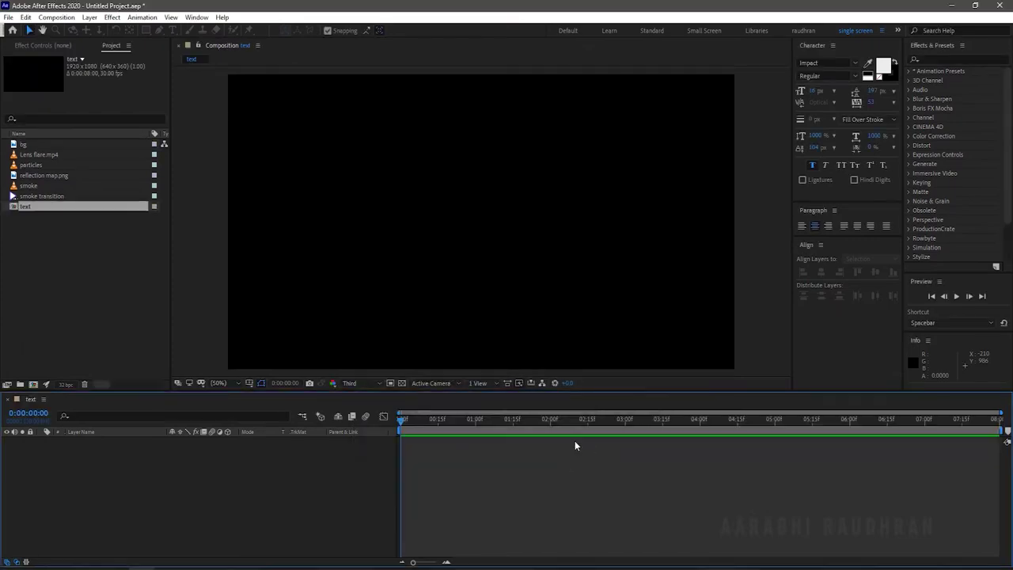
Add a text layer reading SUBSCRIBE to the composition.
right_click(305, 490)
mouse_move(356, 375)
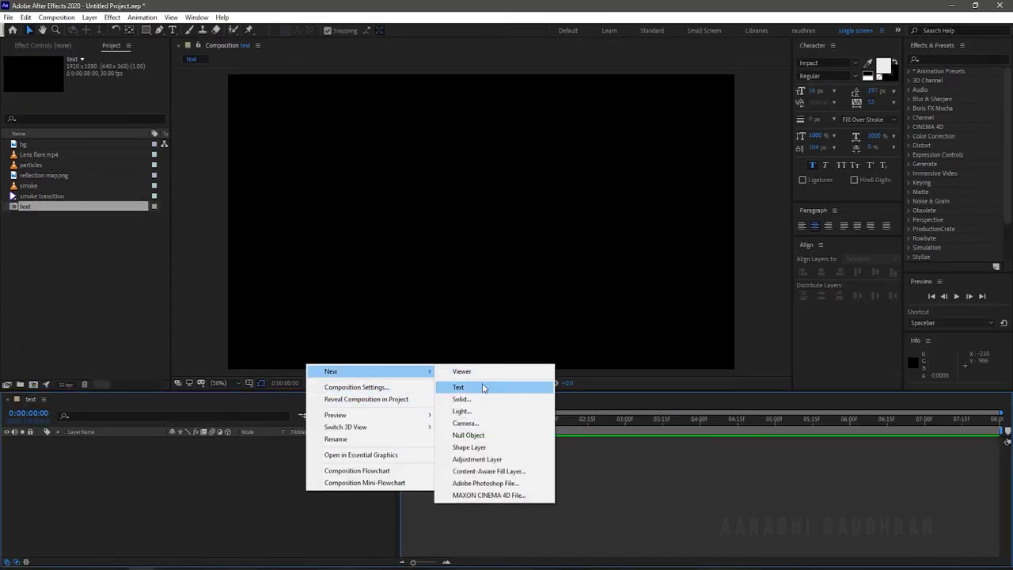
click(480, 389)
text(S)
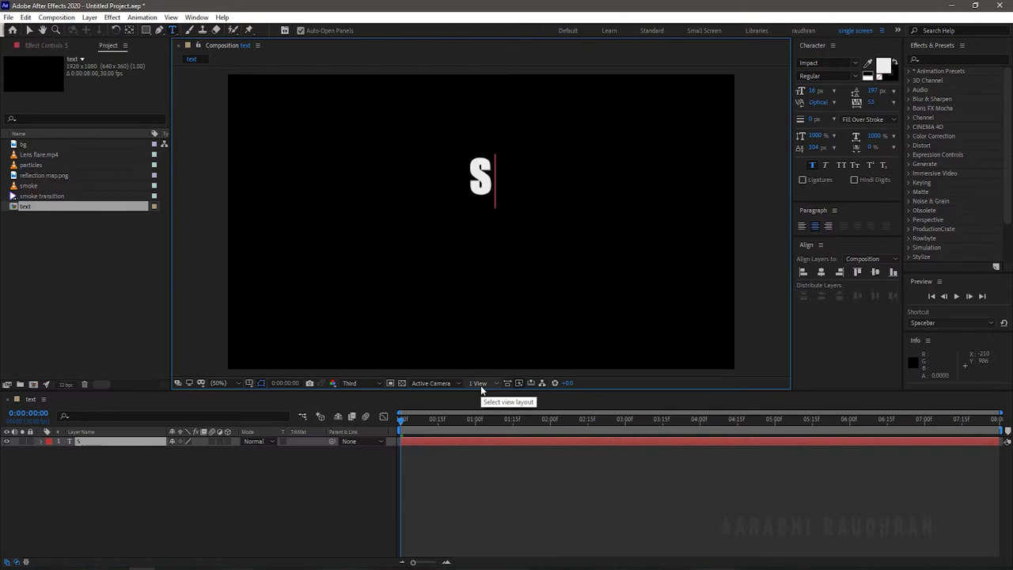
text(U)
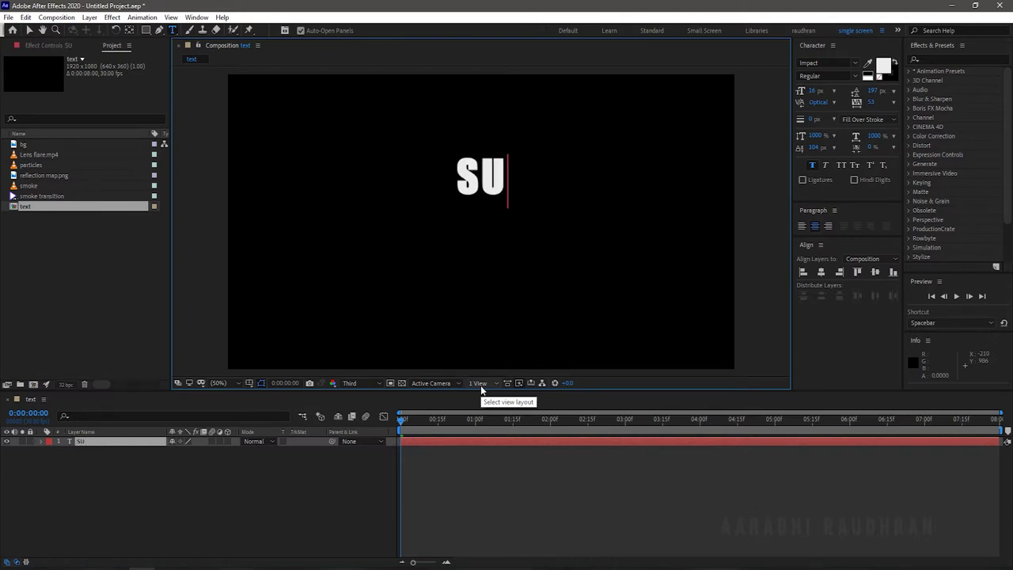
text(BSCRIBE)
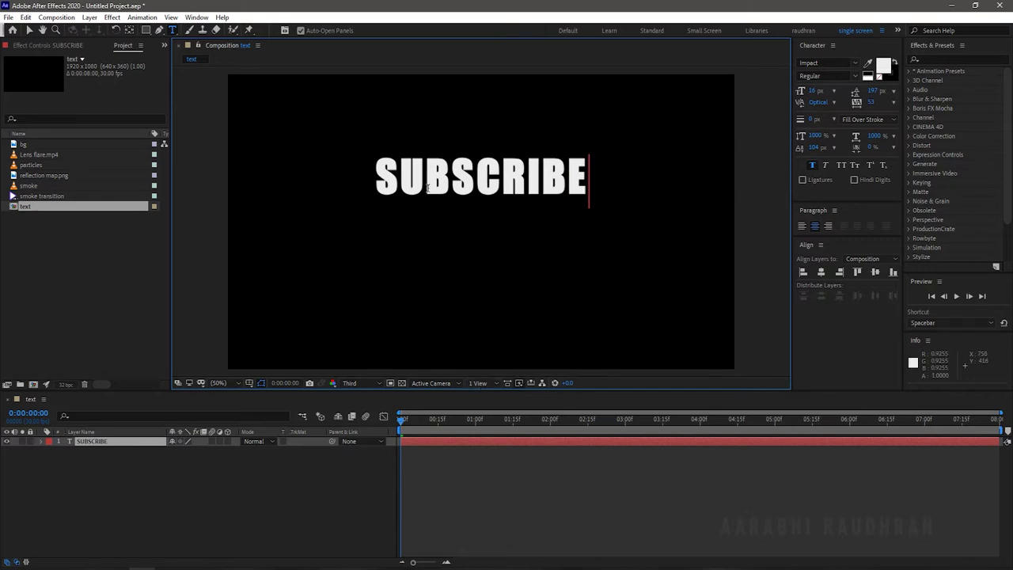
Center the SUBSCRIBE text in the composition.
double_click(427, 187)
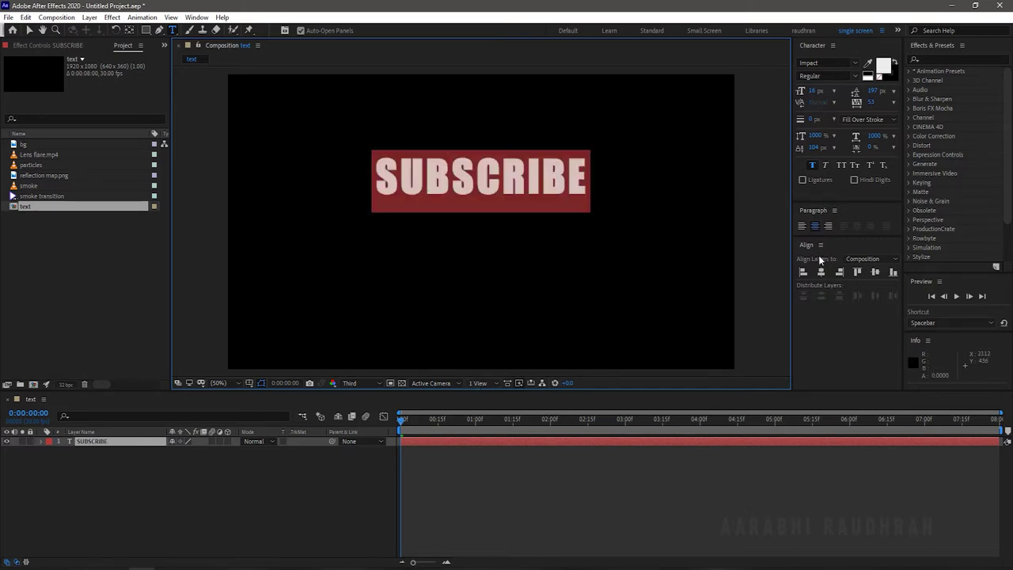
click(862, 274)
key(Caps_Lock)
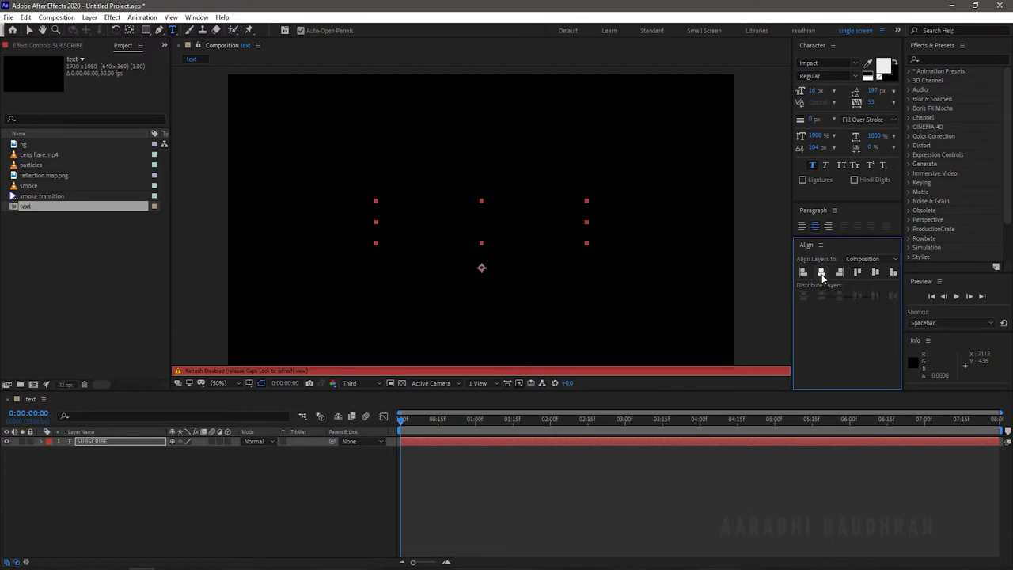
key(Caps_Lock)
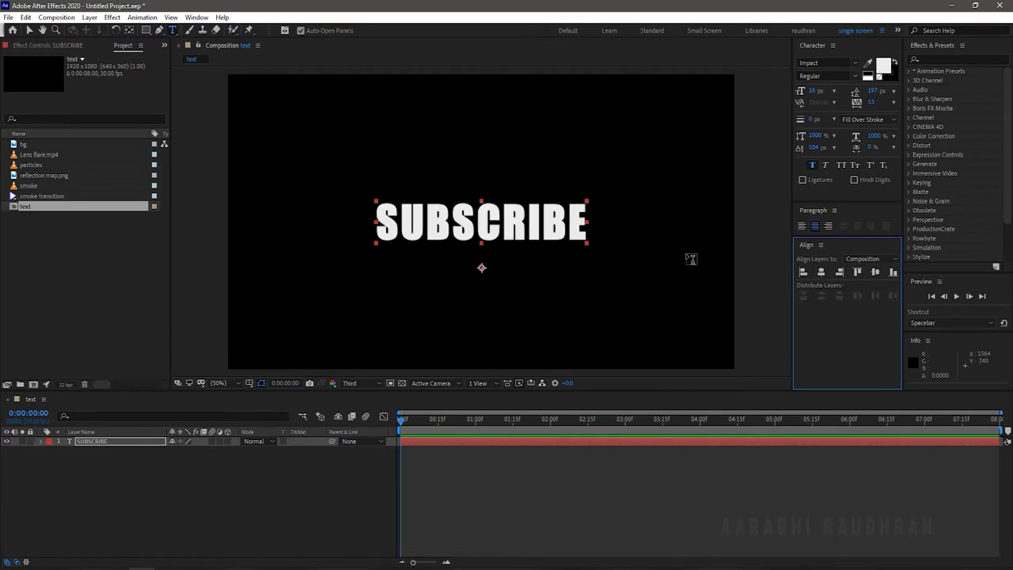
Set the SUBSCRIBE text's character tracking to 155.
key(v)
drag(874, 102, 922, 100)
drag(815, 147, 834, 235)
key(ctrl+z)
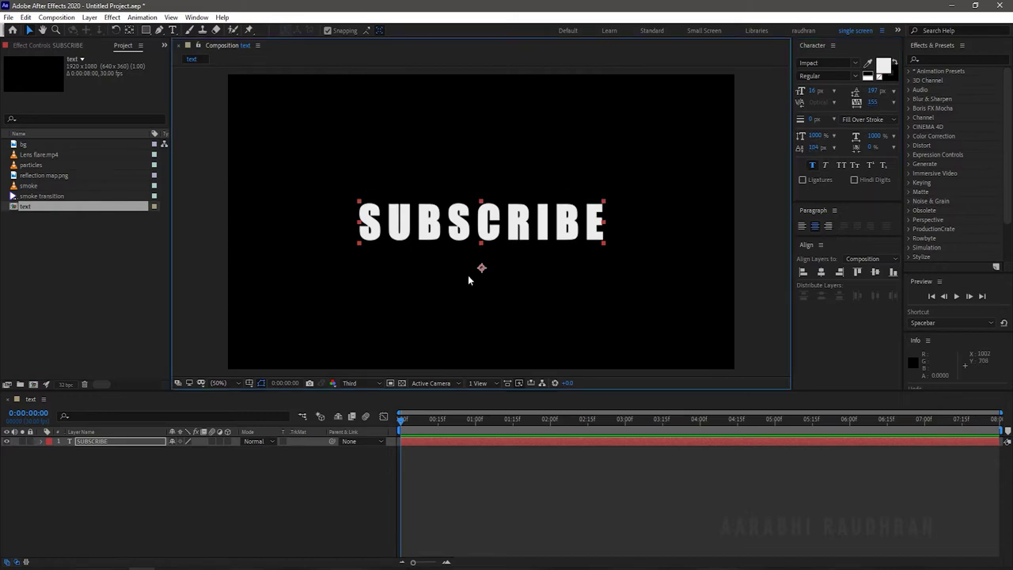
click(245, 481)
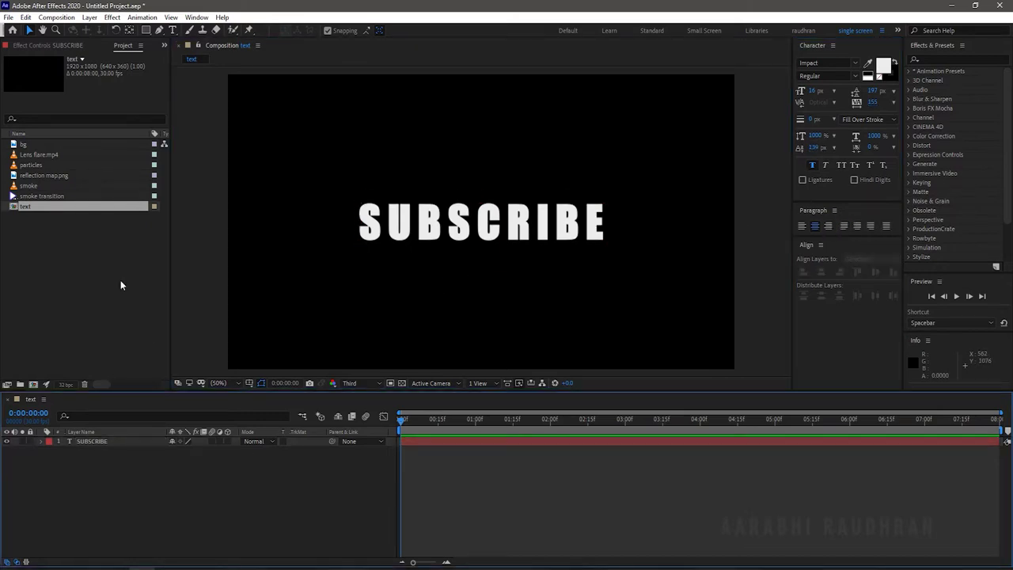
Place reflection map.png below the SUBSCRIBE layer and scale it to 45%, matching the text's width.
drag(63, 176, 116, 453)
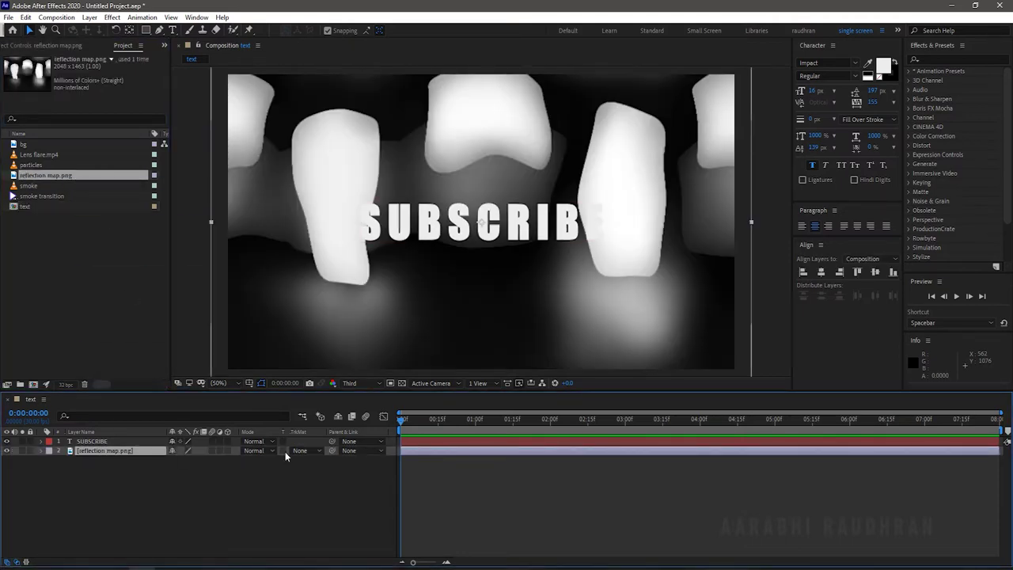
key(s)
drag(196, 460, 181, 466)
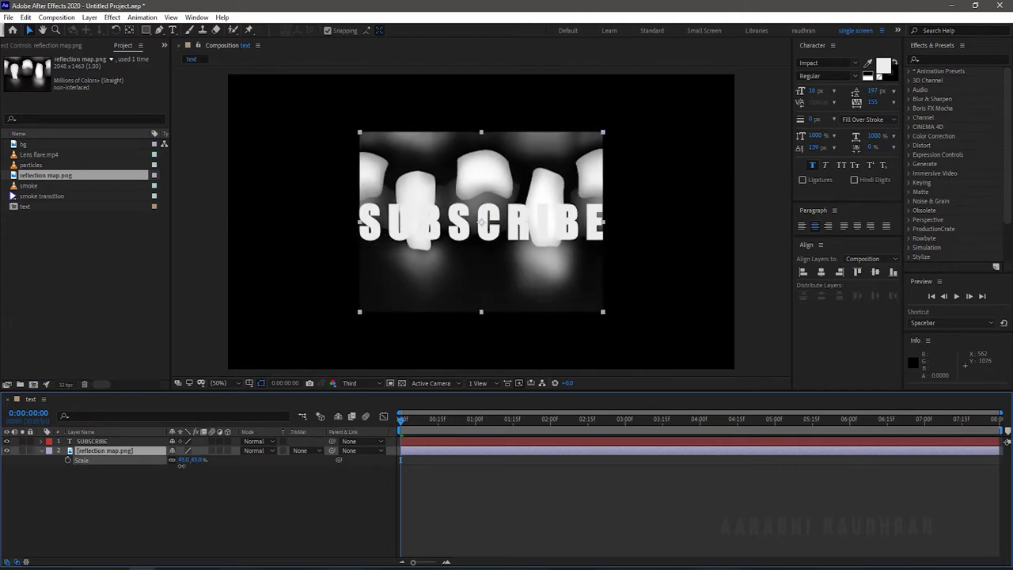
Apply the Motion Tile effect to the reflection map layer with output width 740, output height 190 and mirrored edges.
click(930, 60)
text(tile)
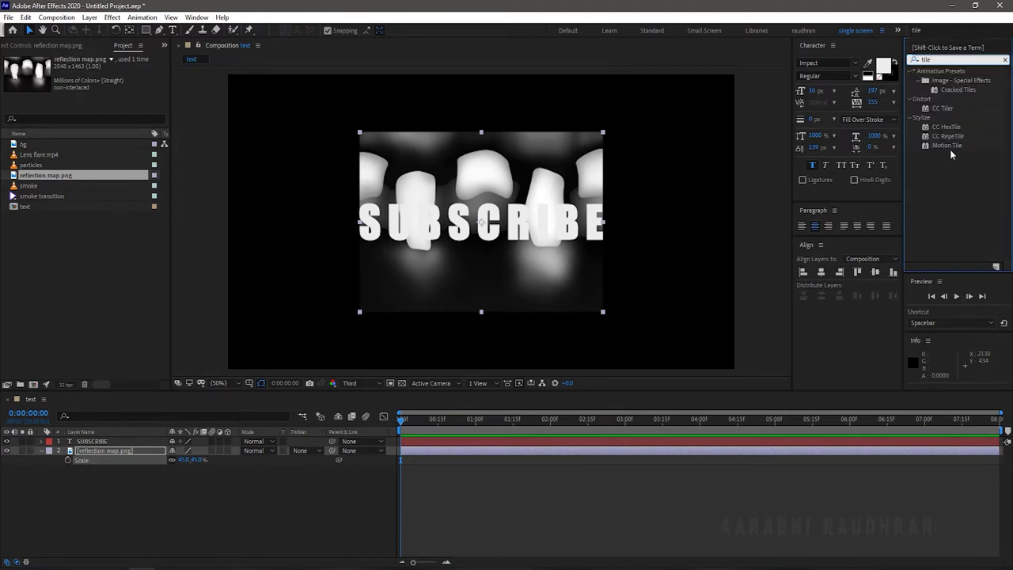
drag(946, 145, 229, 451)
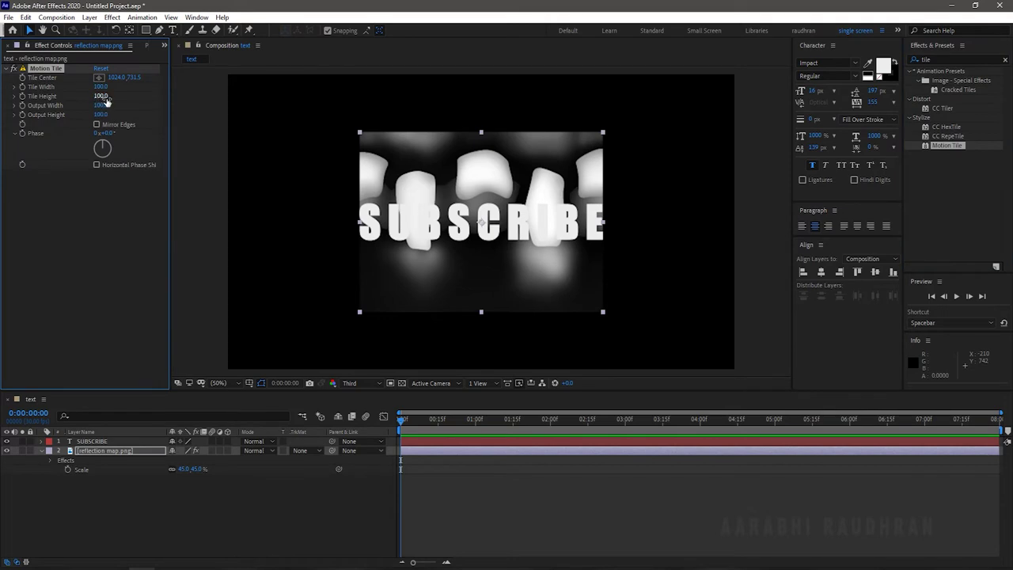
drag(100, 105, 136, 107)
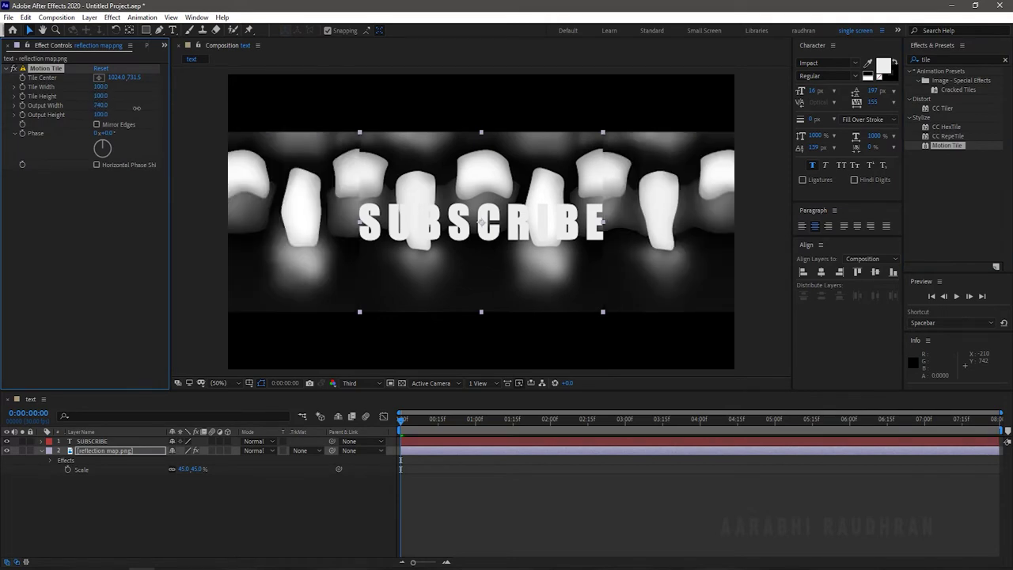
click(97, 124)
mouse_move(100, 115)
mouse_down()
mouse_move(119, 114)
mouse_move(102, 115)
mouse_up()
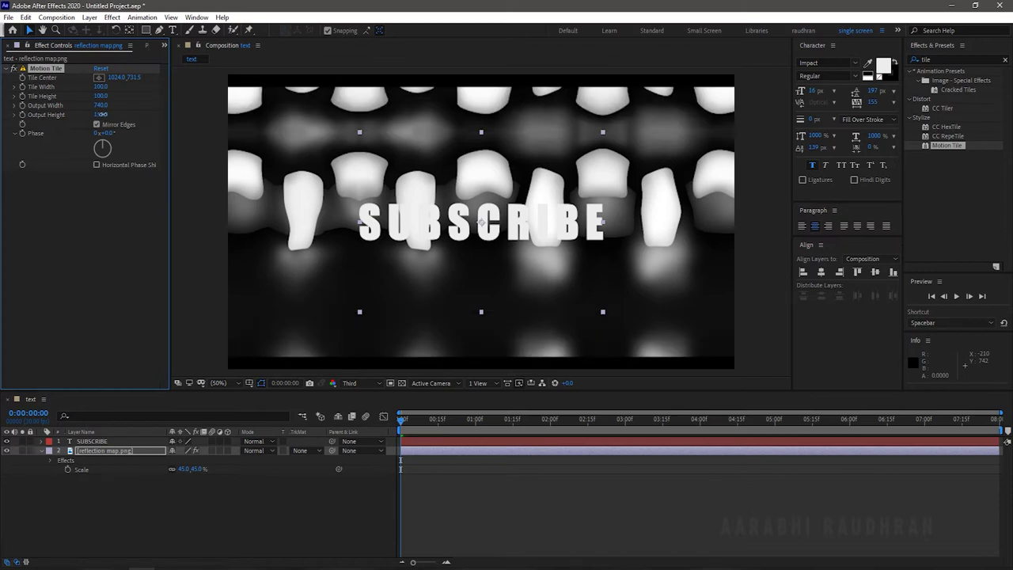
drag(100, 115, 102, 115)
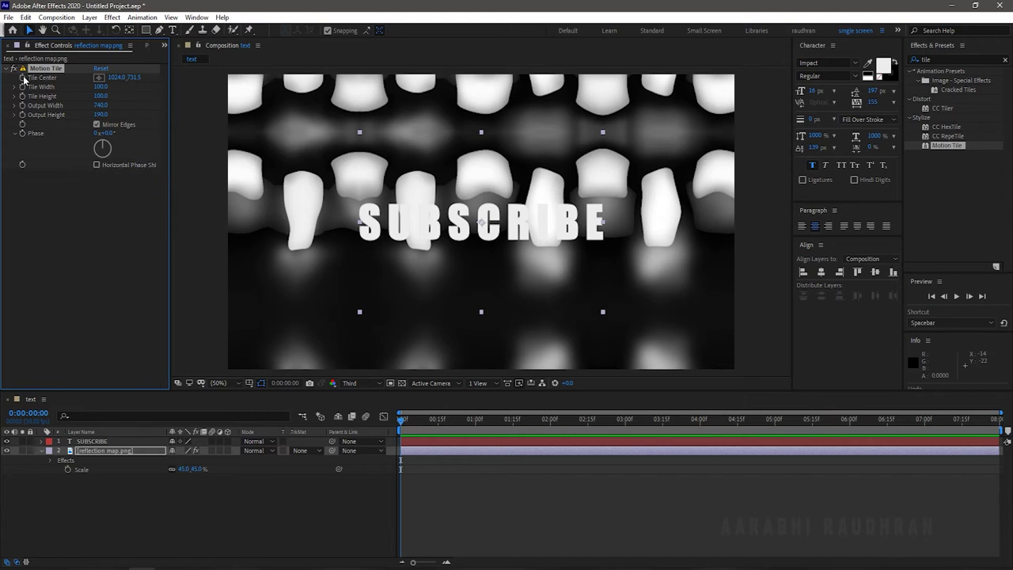
Animate the Motion Tile's Tile Center from the composition start to a horizontal value of -1024 at 0:00:07:29.
key(End)
click(113, 75)
key(BackSpace)
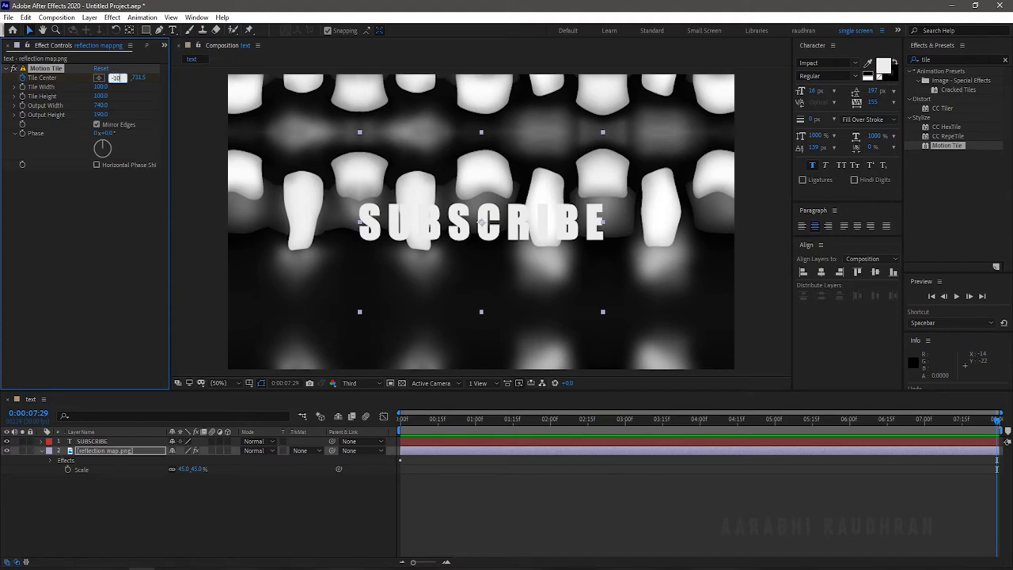
key(Return)
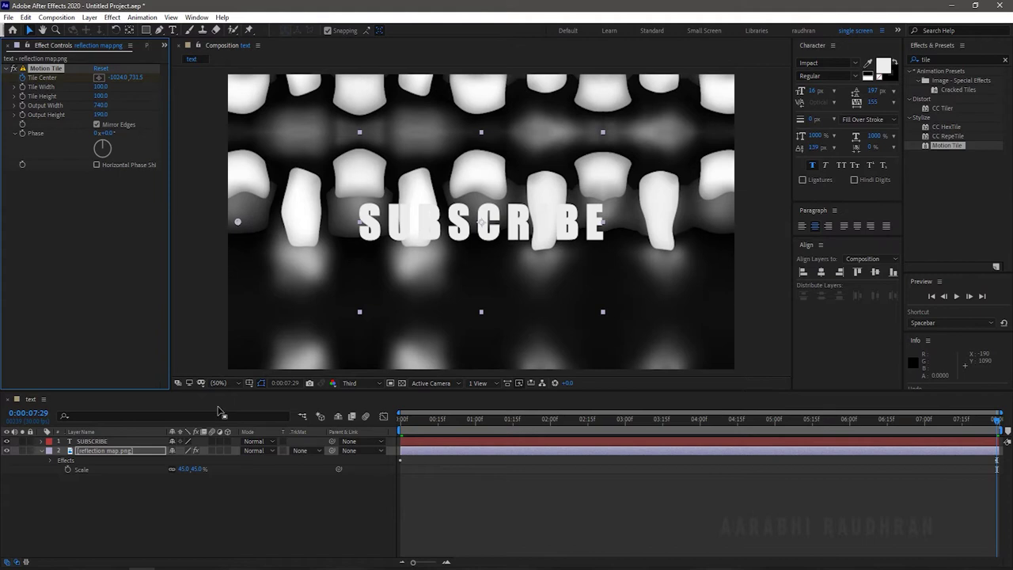
Pre-compose the reflection map layer as "reflection map", moving all attributes into the new composition.
right_click(133, 450)
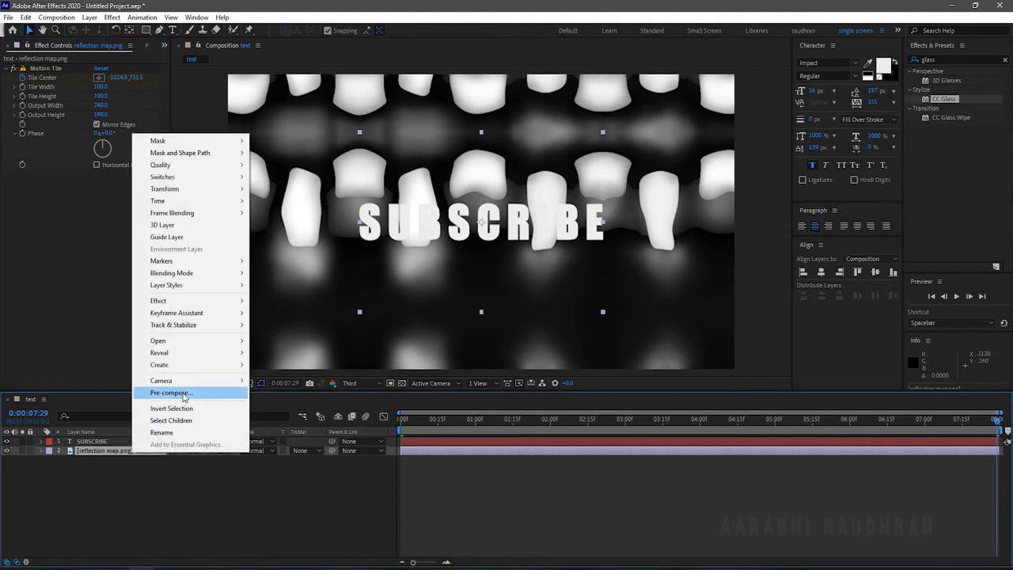
click(170, 393)
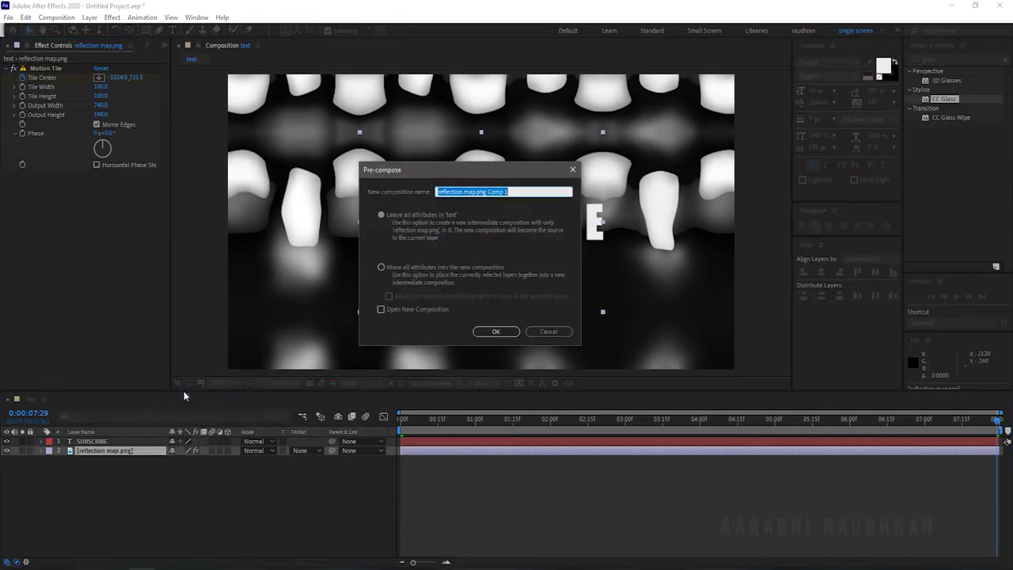
click(382, 268)
click(478, 191)
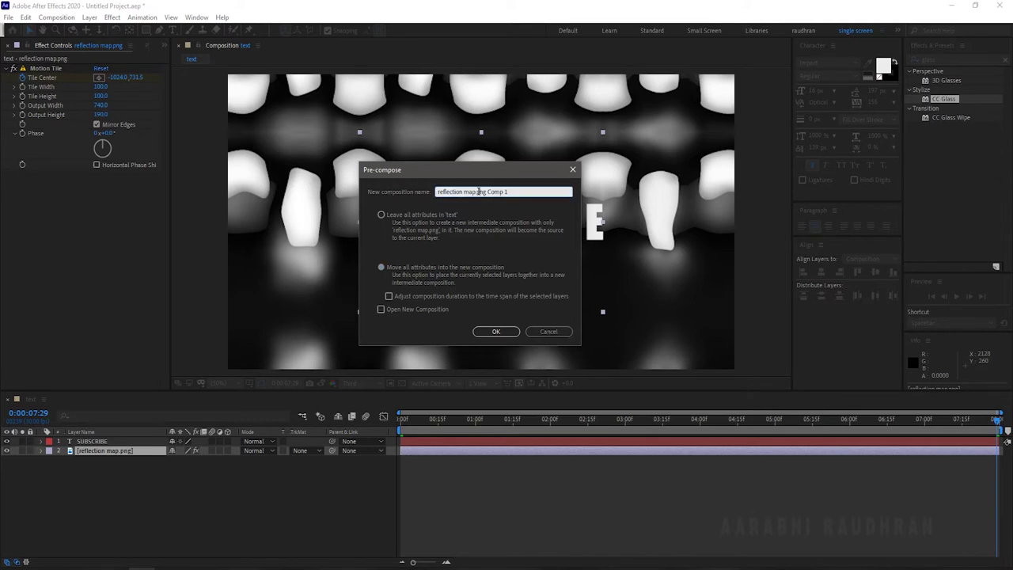
key(BackSpace)
key(BackSpace)
key(BackSpace)
key(BackSpace)
key(BackSpace)
key(BackSpace)
key(BackSpace)
key(BackSpace)
key(BackSpace)
key(BackSpace)
key(BackSpace)
key(Return)
Set the reflection map layer's track matte to Alpha Matte "SUBSCRIBE" and preview the moving reflection through 0:00:05:14.
click(305, 450)
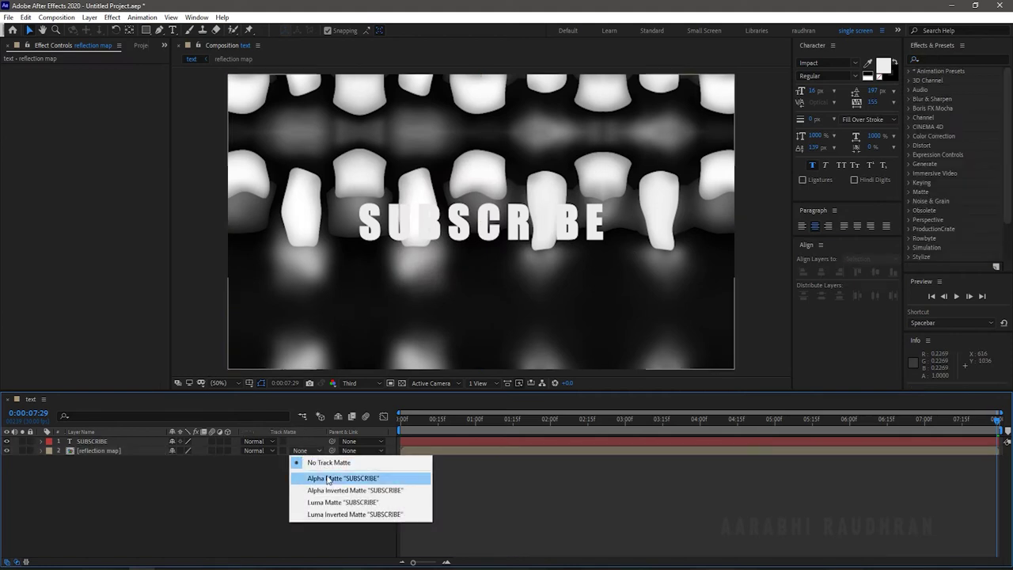
click(328, 478)
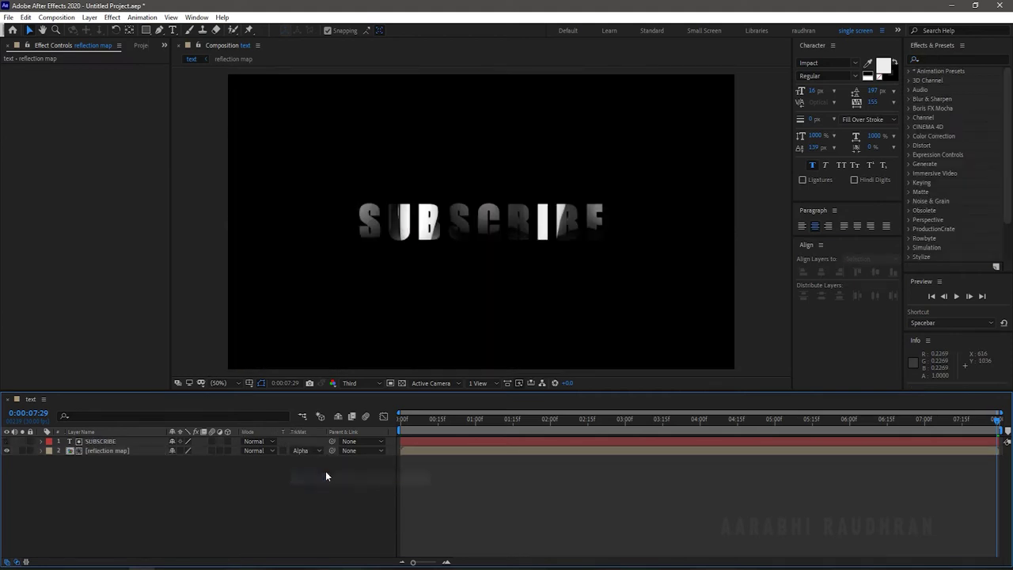
click(617, 422)
drag(617, 423, 809, 422)
Apply the CC Glass effect to the reflection map layer with the SUBSCRIBE layer as its bump map.
click(959, 61)
text(g)
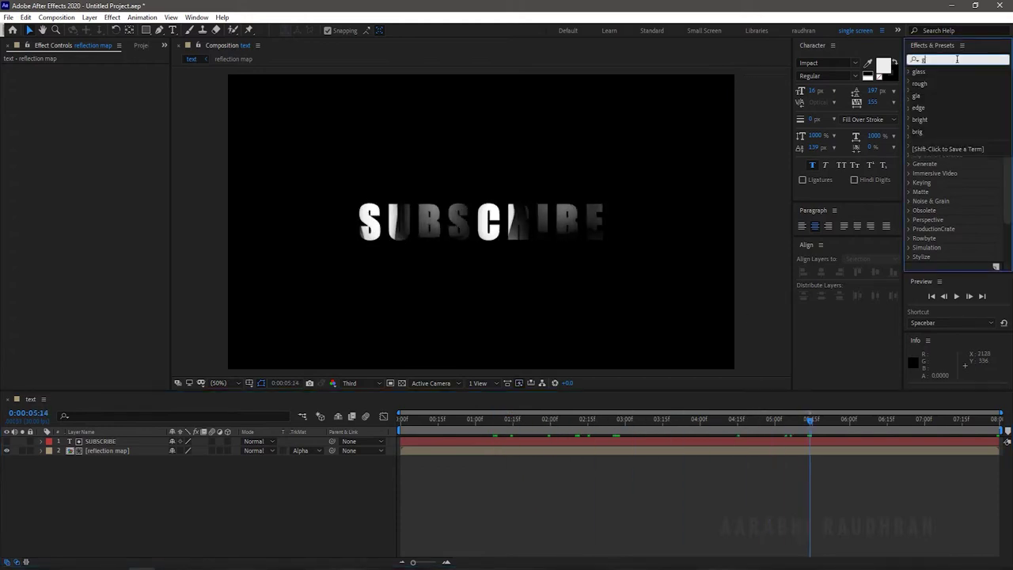
text(lass)
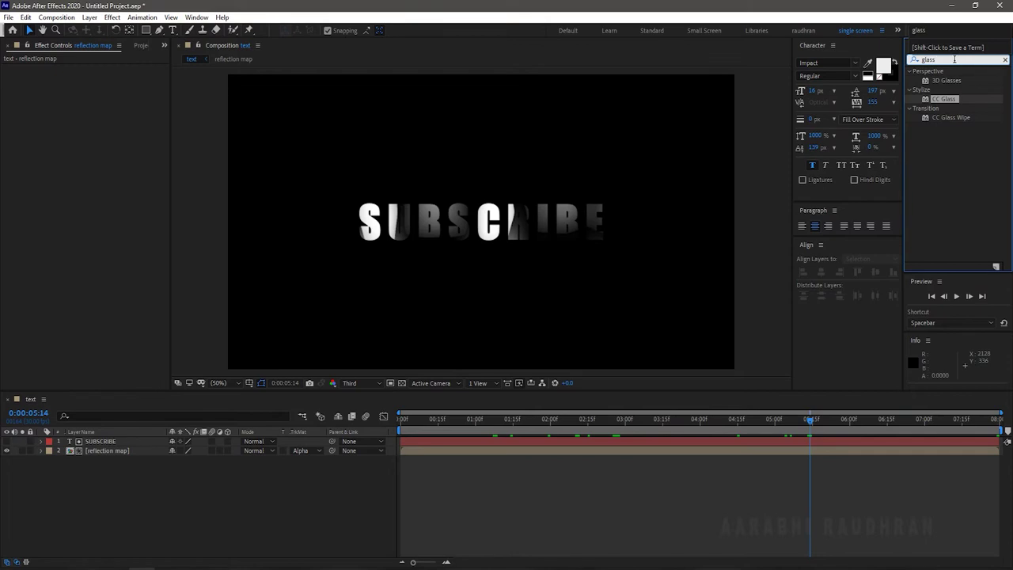
drag(947, 96, 89, 447)
click(14, 78)
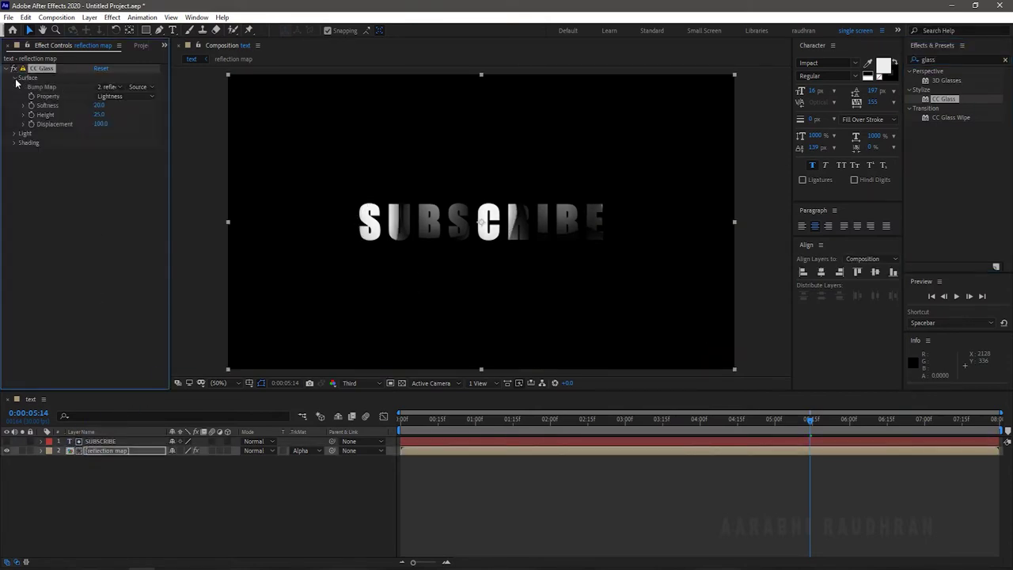
click(121, 87)
click(123, 113)
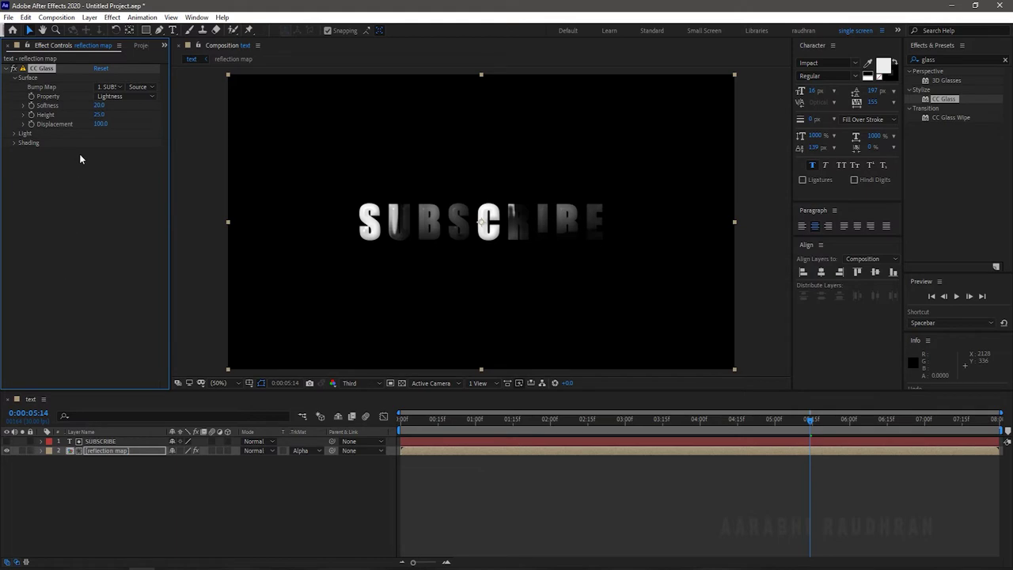
Set the CC Glass surface softness to 50.
click(99, 105)
text(50)
key(Return)
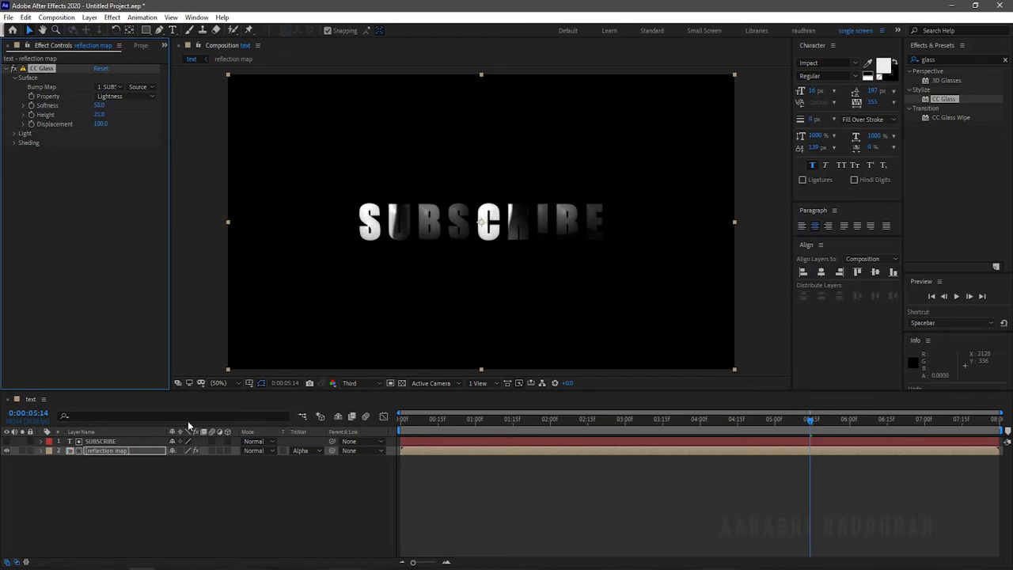
click(32, 490)
Apply the CC Blobbylize effect to the reflection map layer, with SUBSCRIBE as the blob layer and Alpha as the property.
click(943, 58)
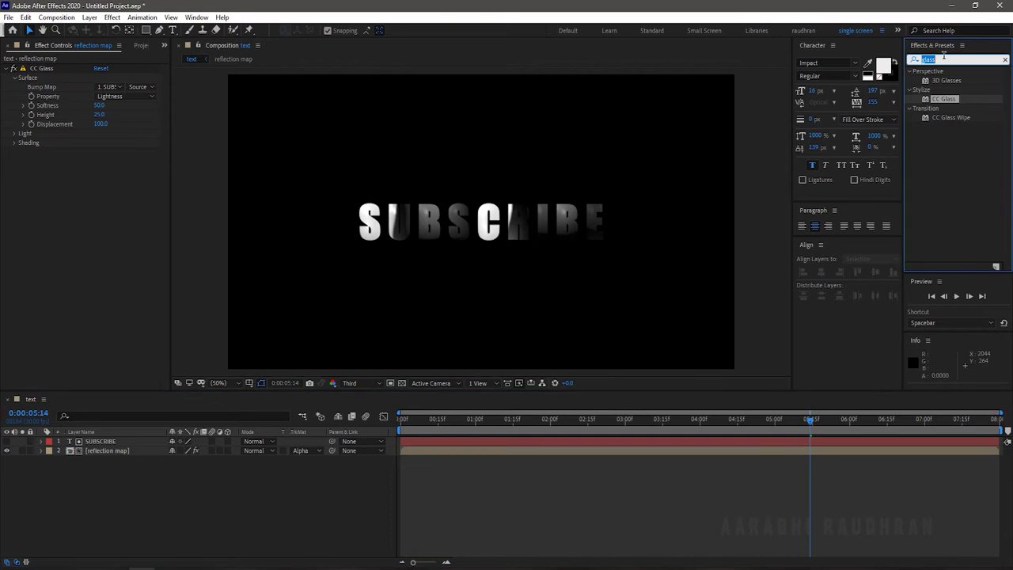
text(blob)
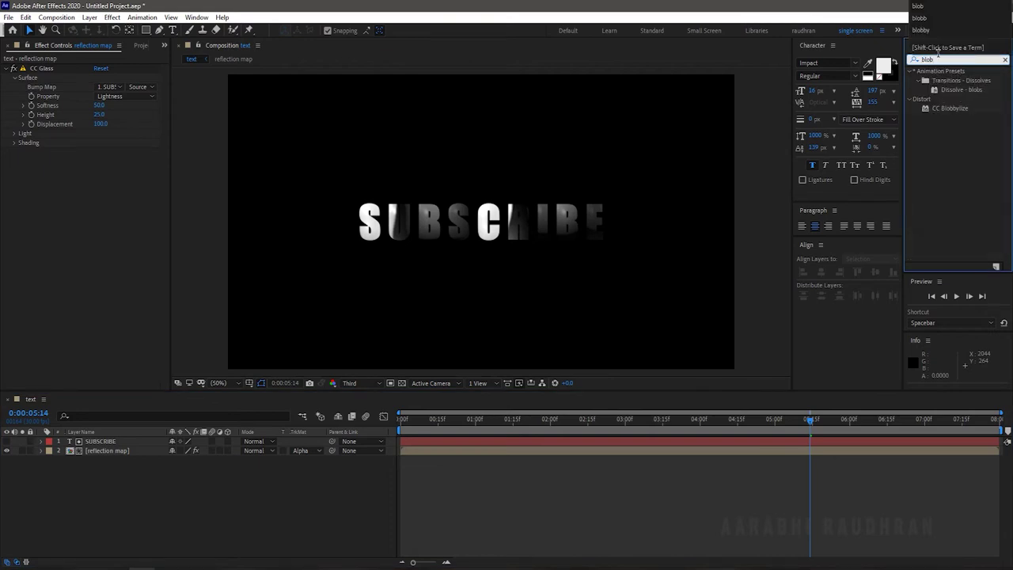
drag(947, 108, 124, 449)
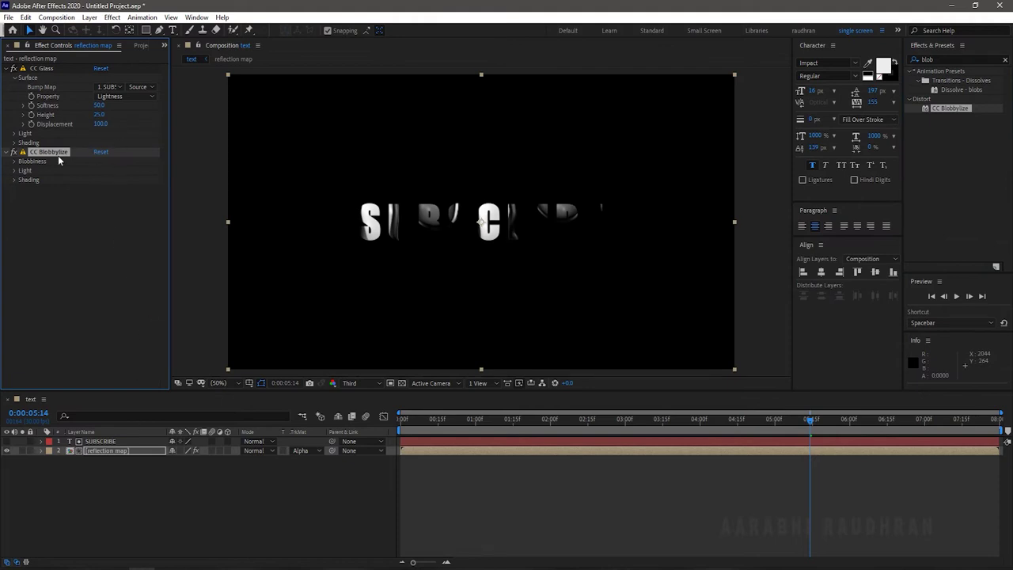
click(13, 160)
click(108, 170)
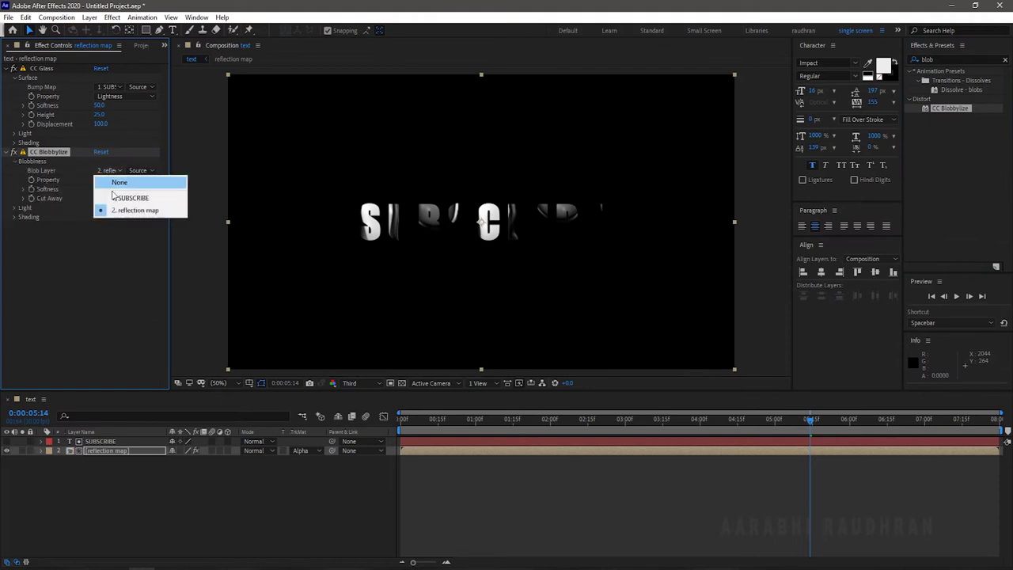
click(115, 200)
click(119, 179)
click(121, 229)
Set the CC Glass softness to 100, and the CC Blobbylize softness and cut away both to 5.
click(99, 105)
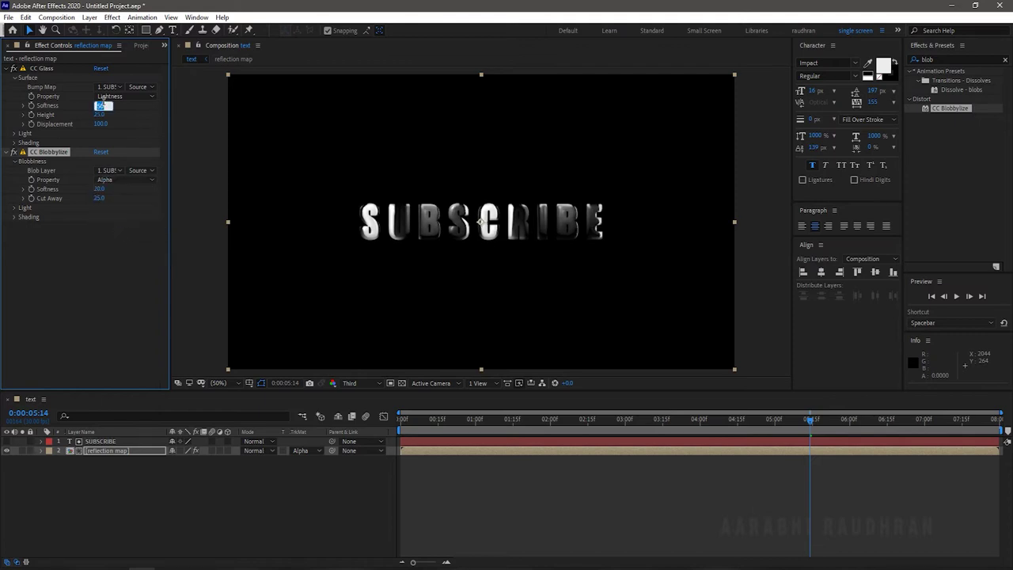
text(100)
key(Tab)
key(Tab)
key(Tab)
key(Tab)
text(9)
key(shift+Tab)
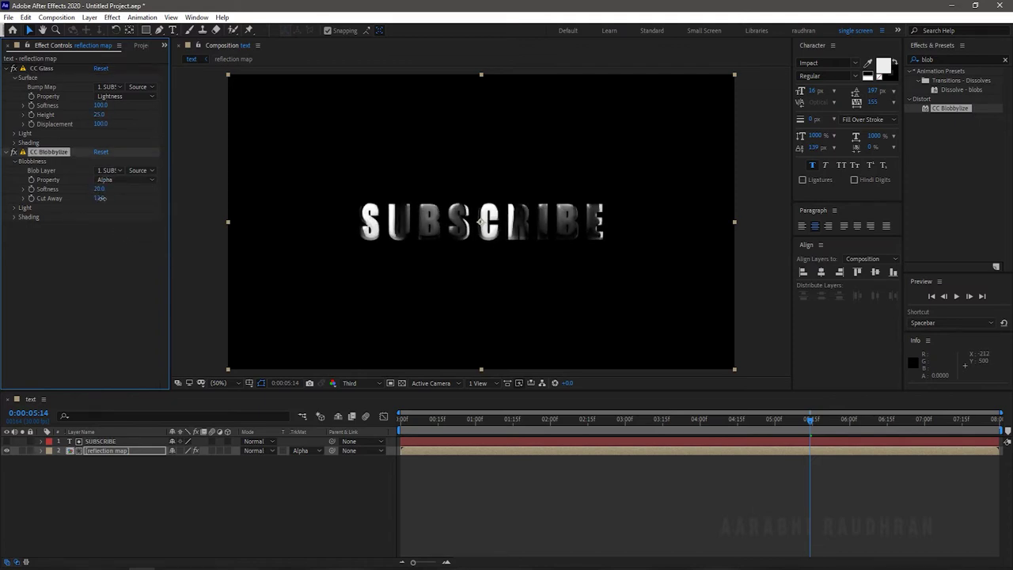
text(8)
key(Tab)
text(5)
key(Return)
Try a CC Glass softness of 50.
click(101, 105)
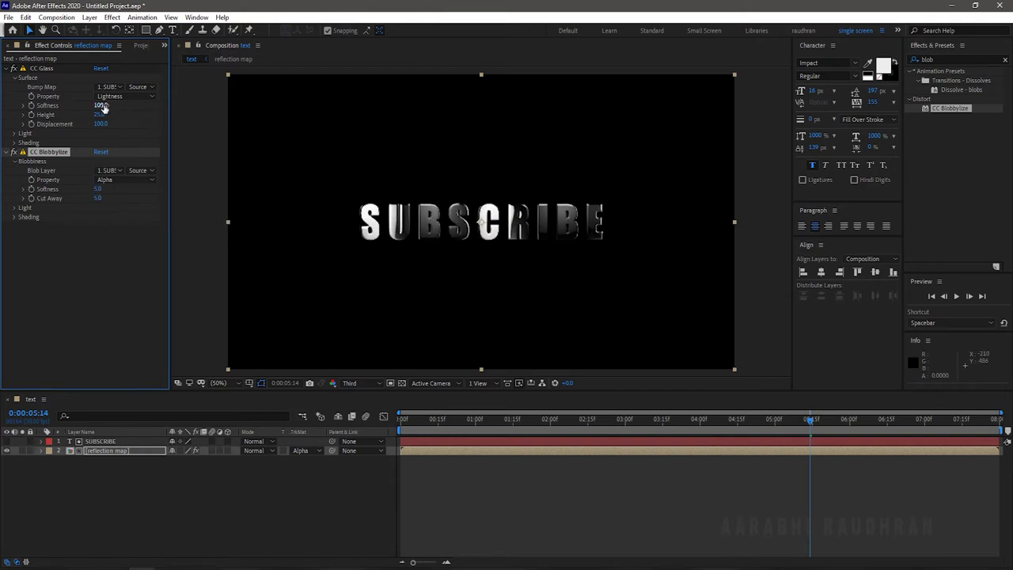
text(50)
key(Tab)
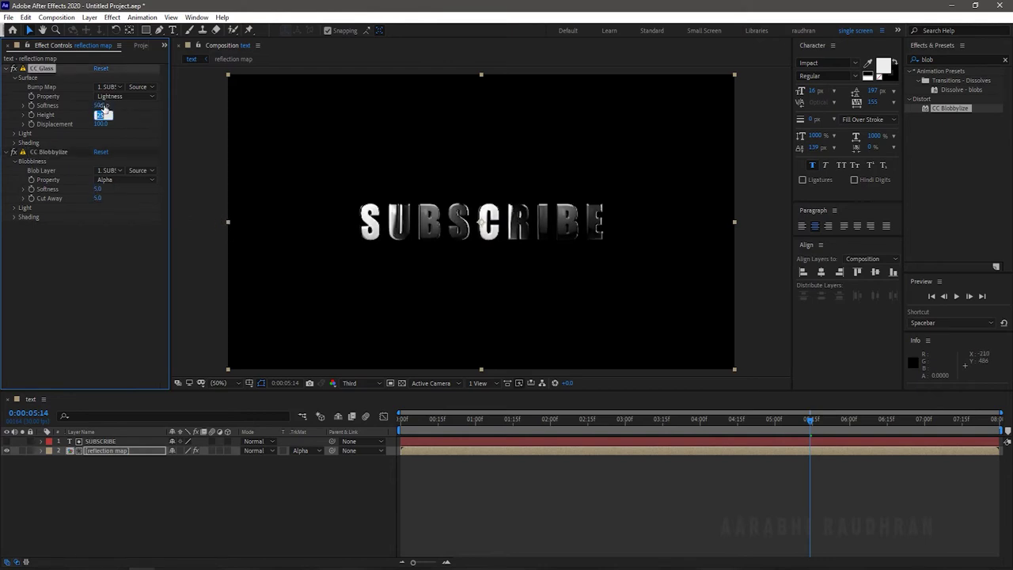
key(Return)
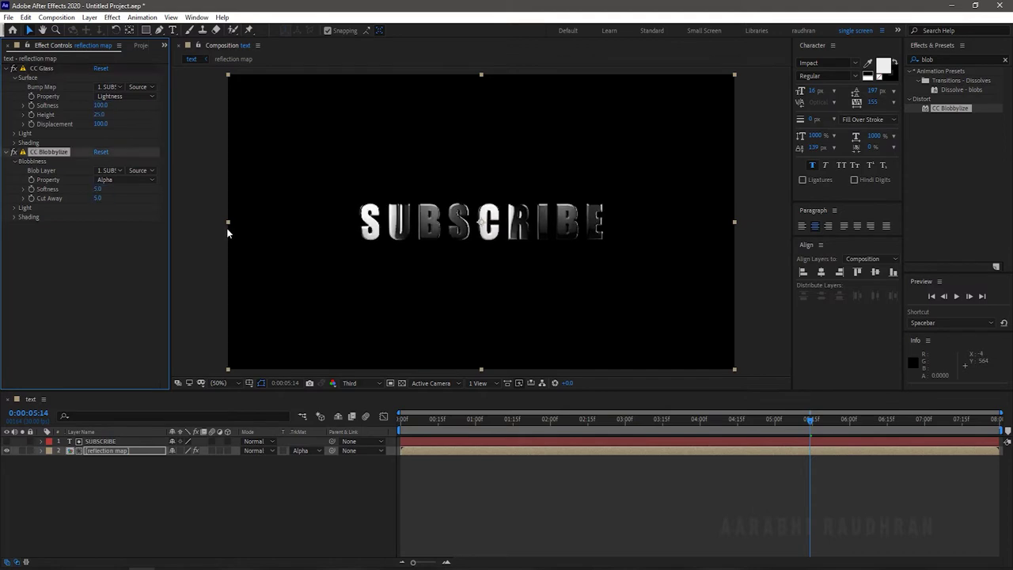
Set the CC Glass surface to softness 139.4, property Alpha, height -13 and displacement -500.
mouse_move(99, 105)
mouse_down()
mouse_move(47, 123)
mouse_move(119, 113)
mouse_move(105, 105)
mouse_up()
click(127, 95)
click(119, 143)
drag(99, 115, 69, 115)
Change the light type to Point Light in both the CC Glass and CC Blobbylize effects.
click(14, 133)
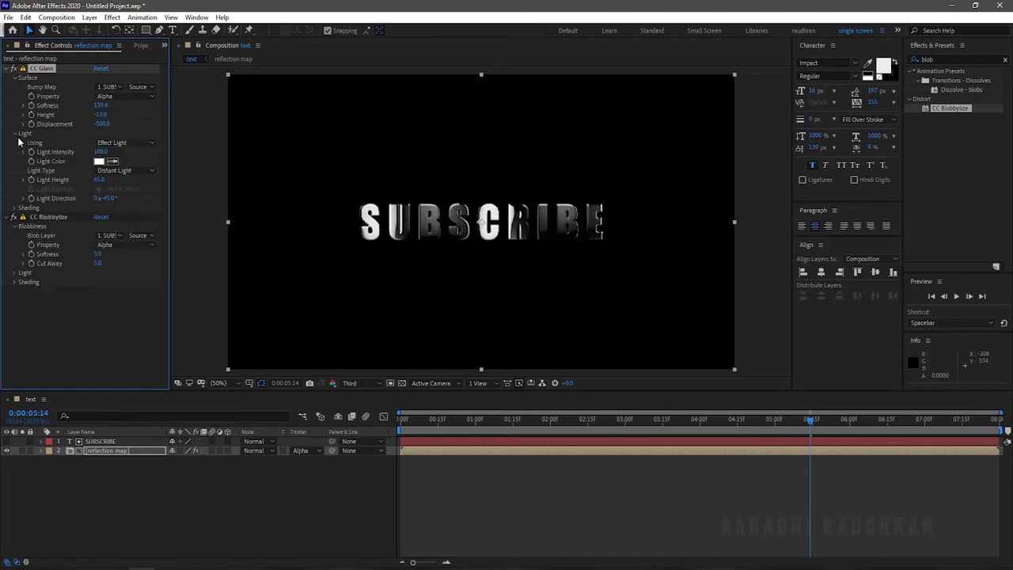
click(140, 174)
click(135, 194)
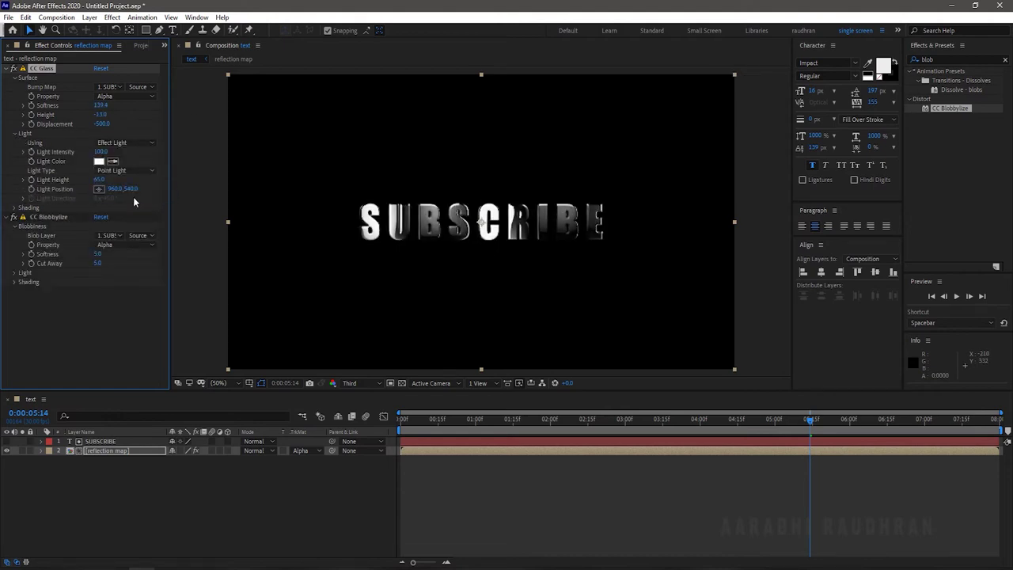
click(16, 273)
click(123, 309)
click(122, 336)
Create a new composition named "main" at 1920 x 1080, 30 fps, with a duration of 0:00:08:00.
click(56, 17)
click(75, 26)
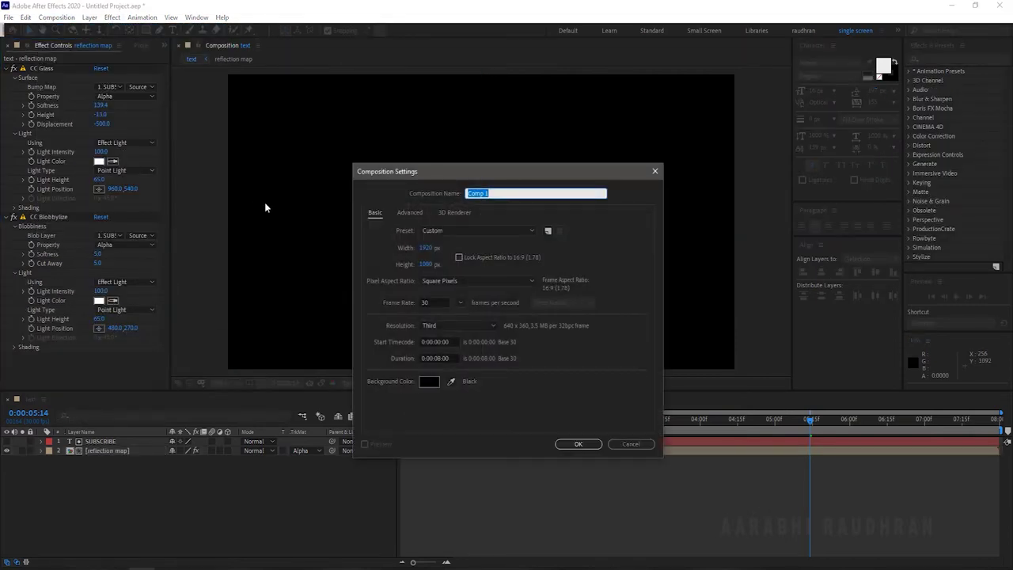
text(main)
key(Return)
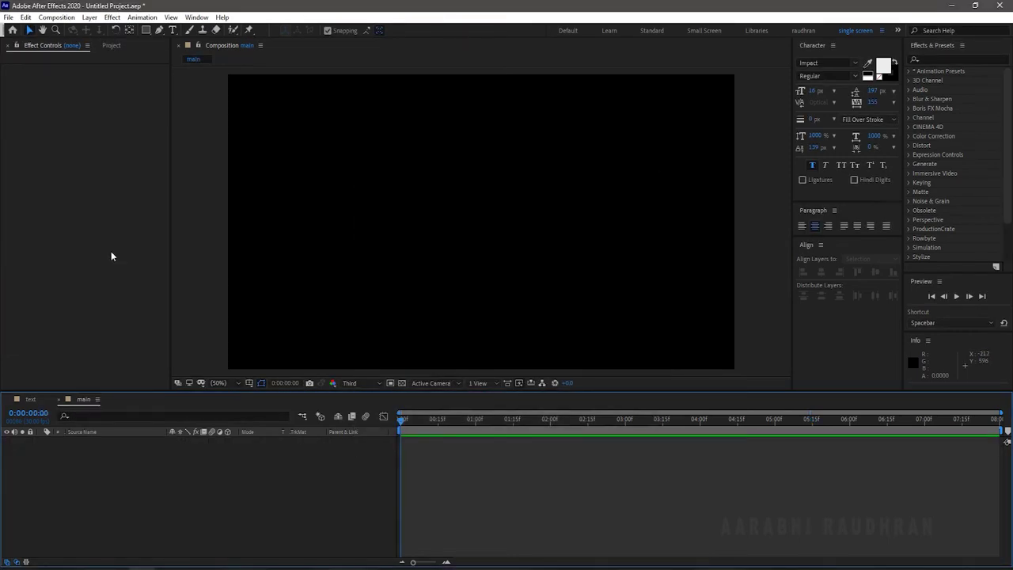
Place the text composition as a layer in the main composition.
click(112, 45)
click(59, 241)
drag(35, 229, 95, 468)
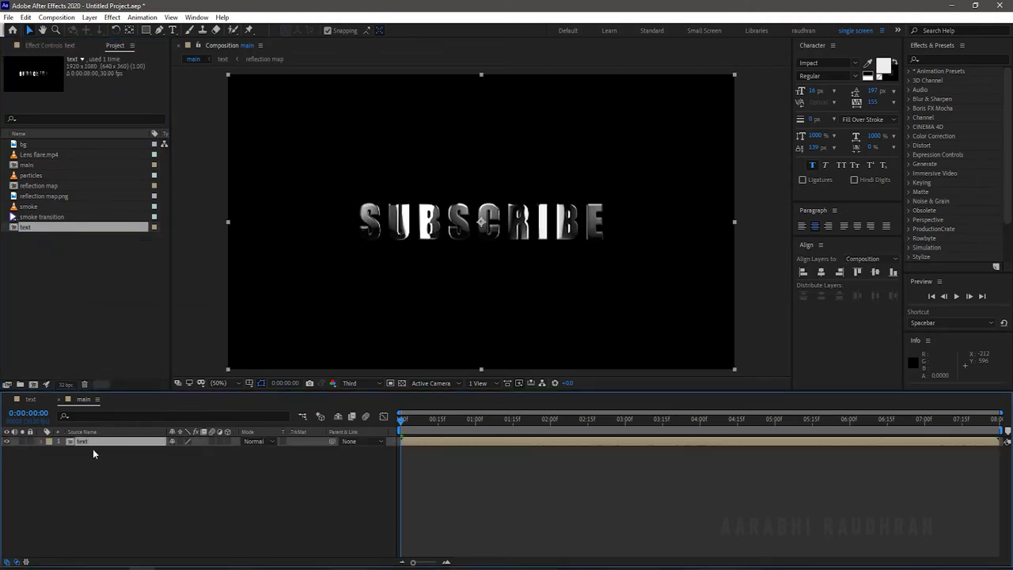
Place Lens flare.mp4 above the text layer in the main composition and set its blending mode to Add.
drag(52, 153, 105, 473)
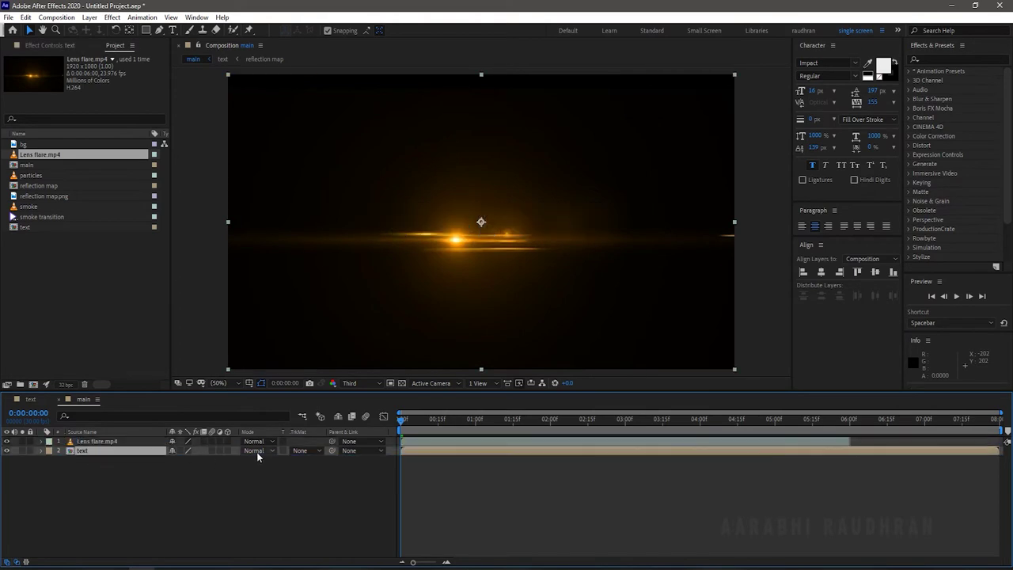
click(269, 441)
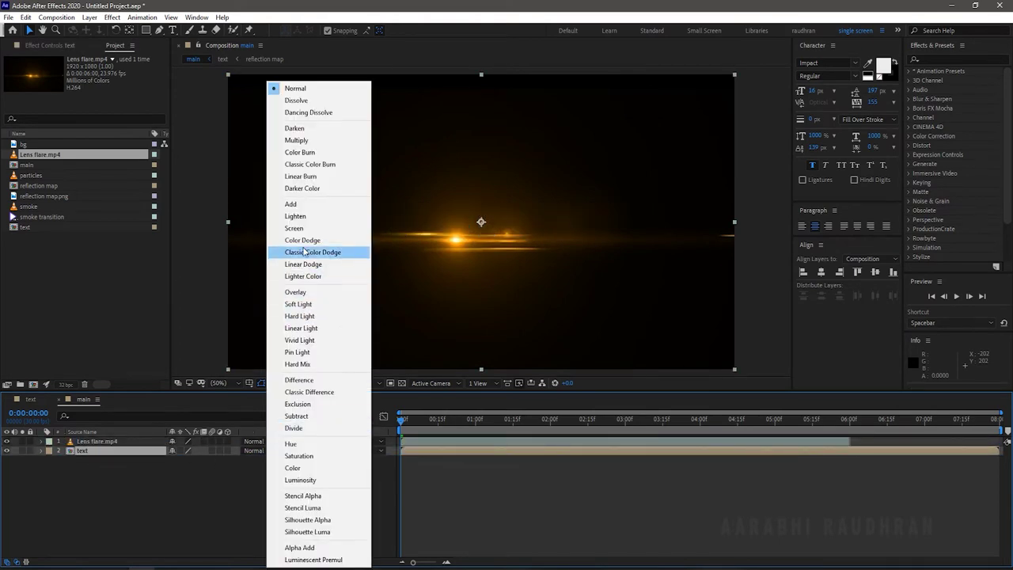
click(298, 205)
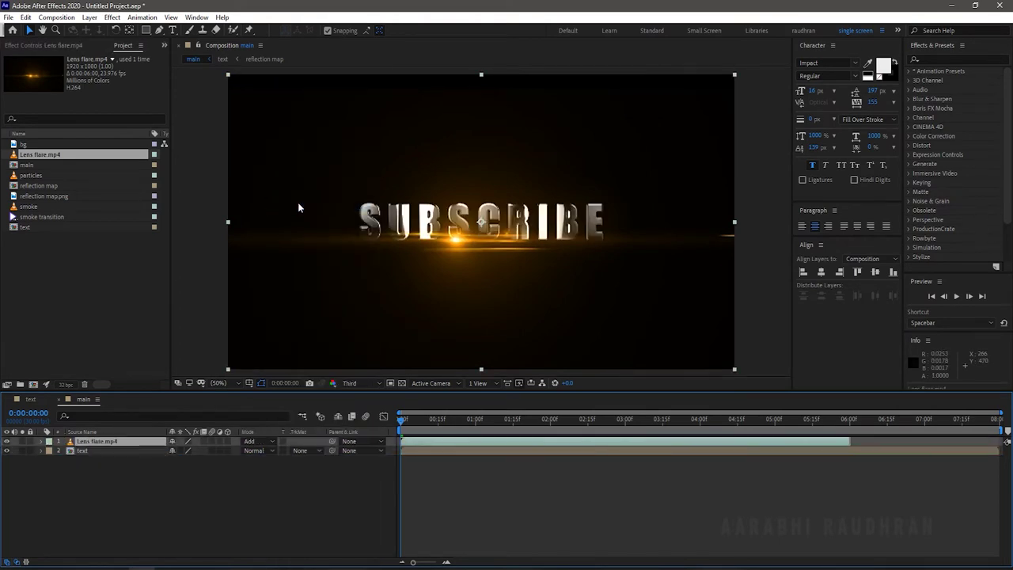
Apply the Curves effect to the text layer and raise the RGB curve to brighten the lettering.
click(944, 59)
text(curve)
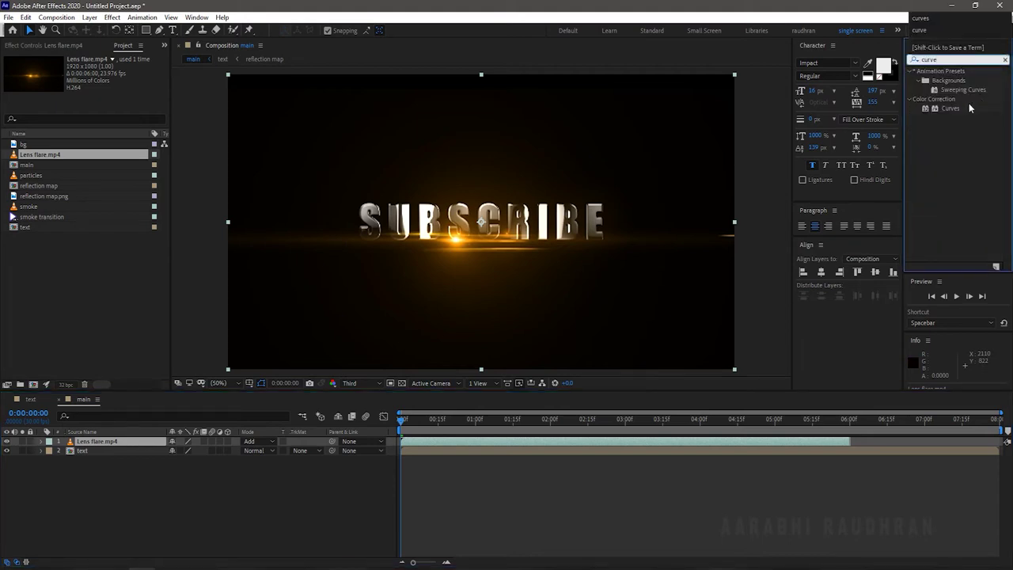
drag(967, 108, 168, 449)
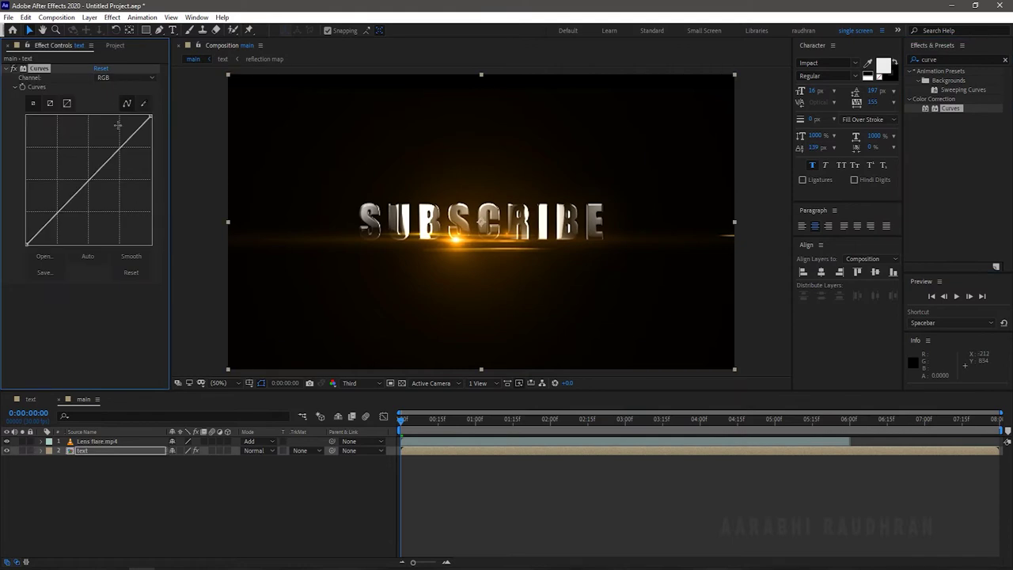
drag(111, 156, 79, 141)
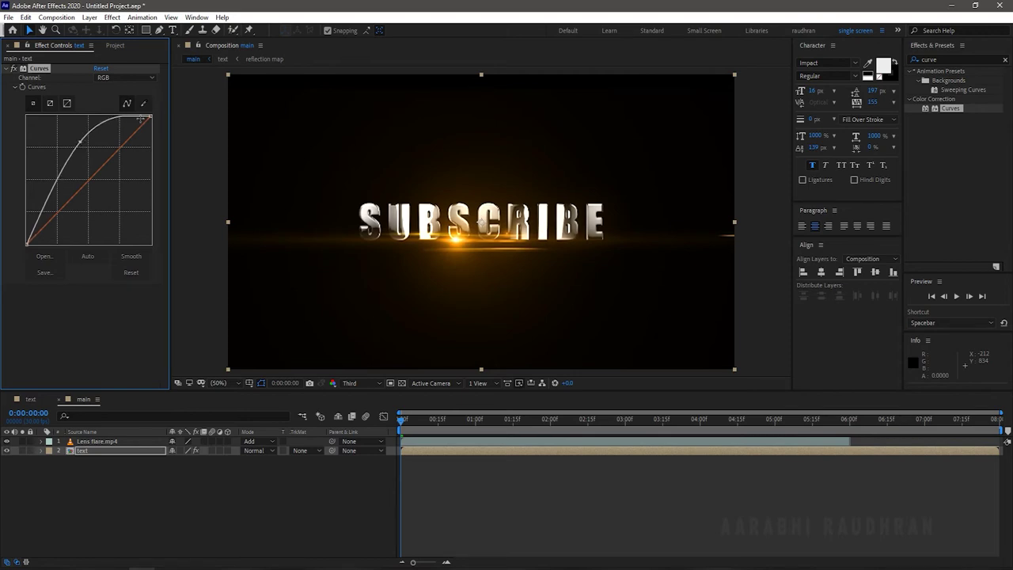
Raise the Red curve and lower the Blue curve in the text layer's Curves effect.
click(136, 77)
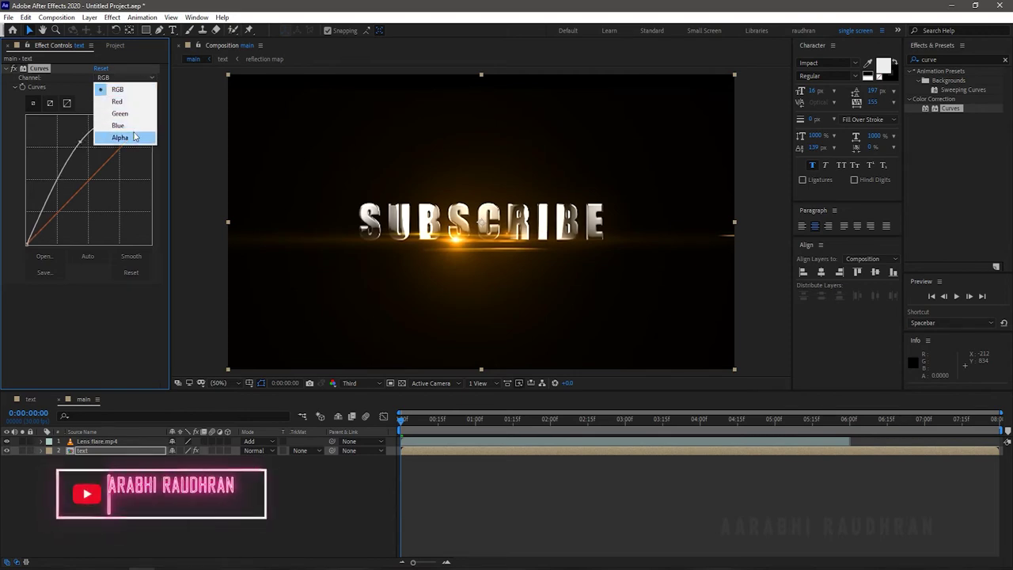
click(119, 101)
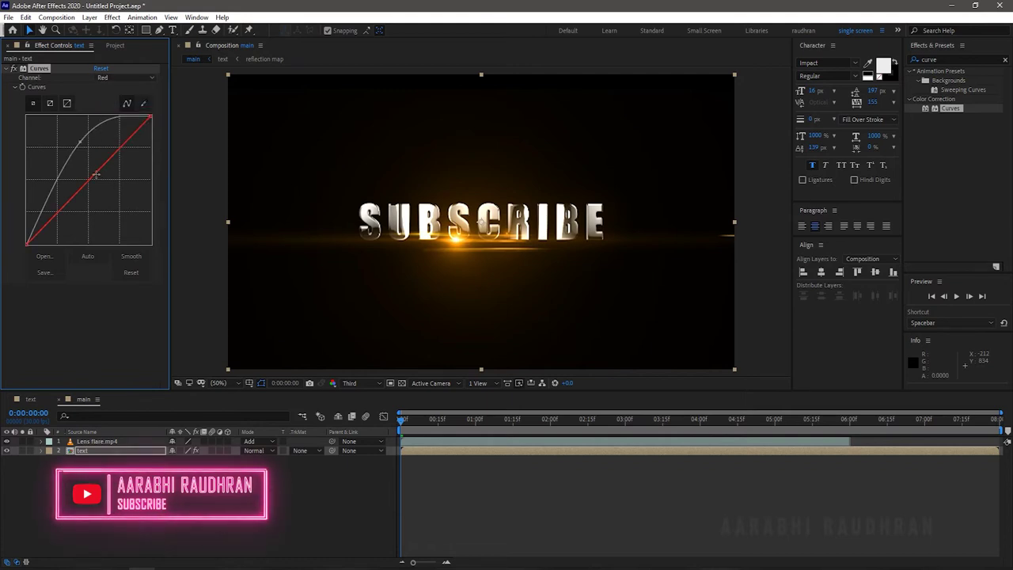
drag(95, 174, 83, 161)
click(125, 78)
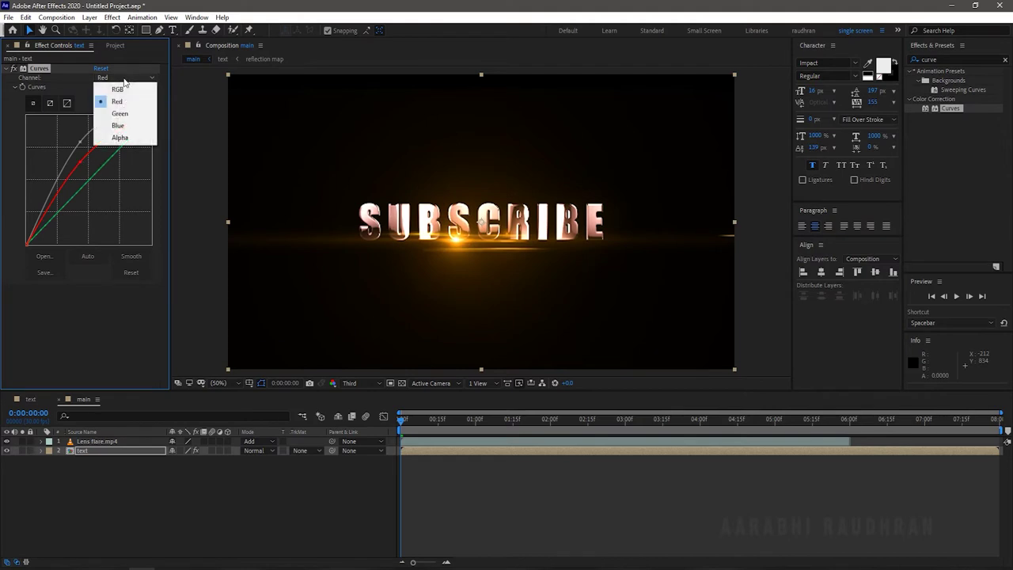
click(119, 125)
drag(93, 175, 103, 186)
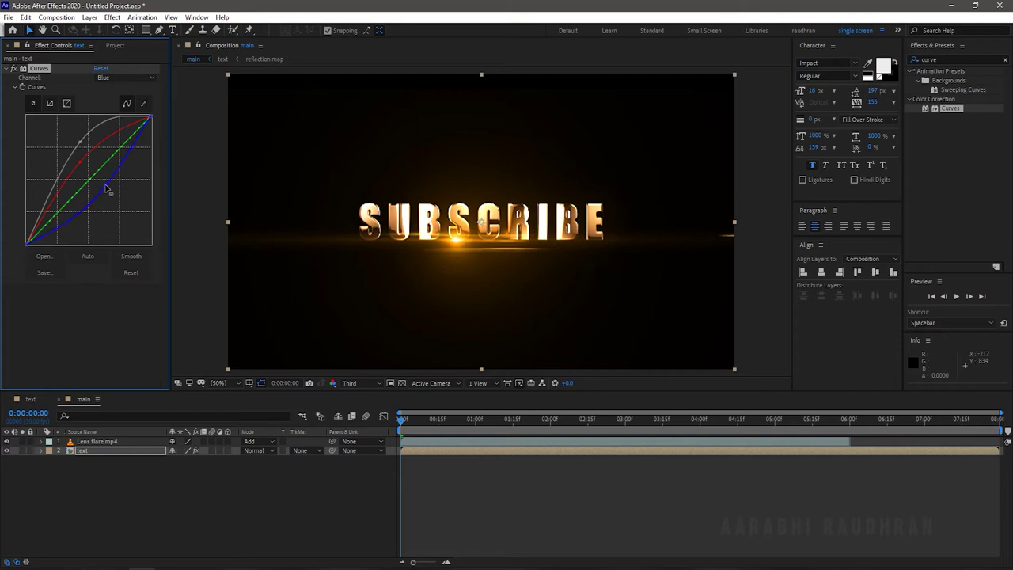
Raise the Green curve slightly and the Red curve further for a gold tint, then preview the animation.
click(124, 79)
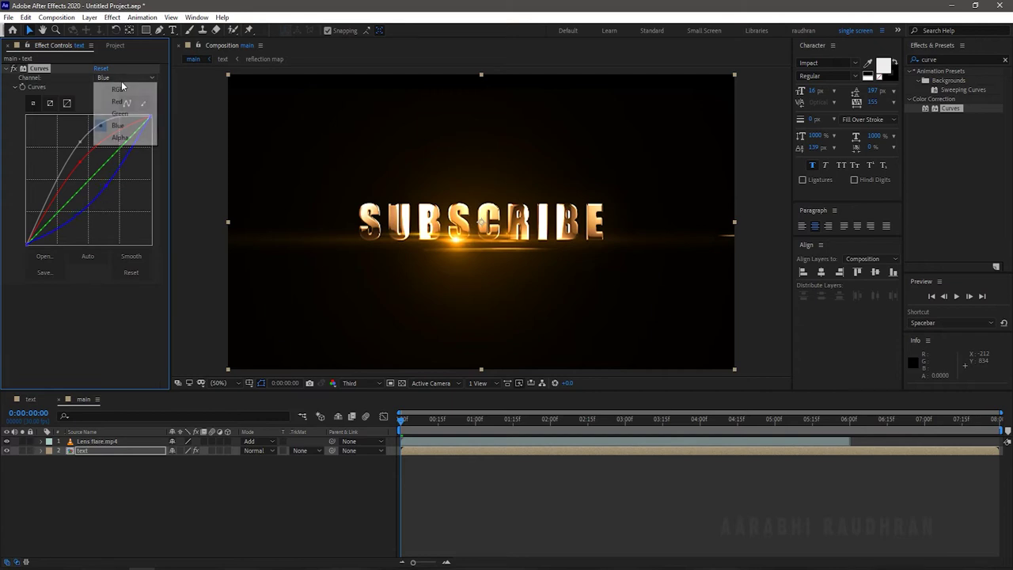
click(120, 113)
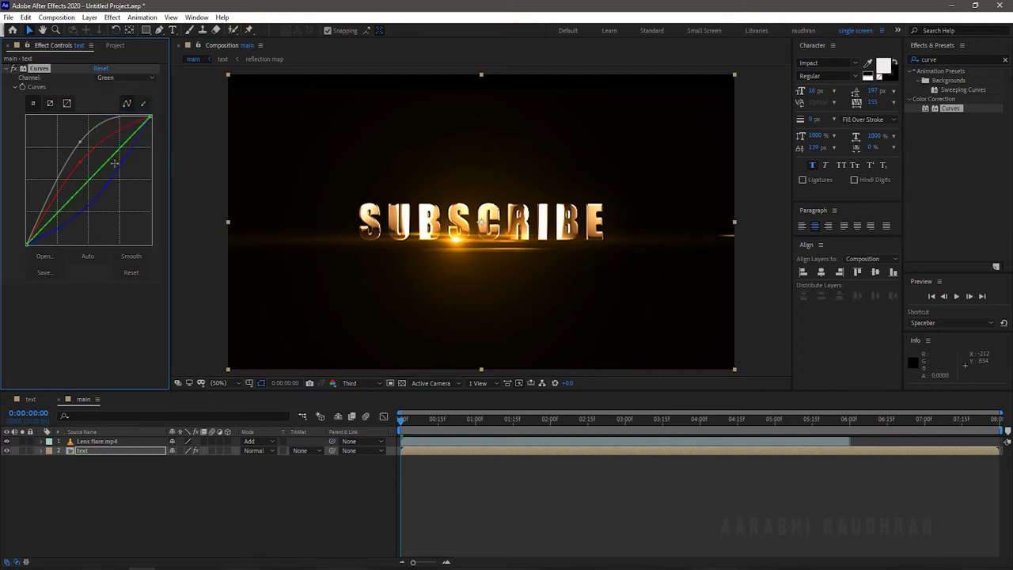
drag(101, 165, 75, 162)
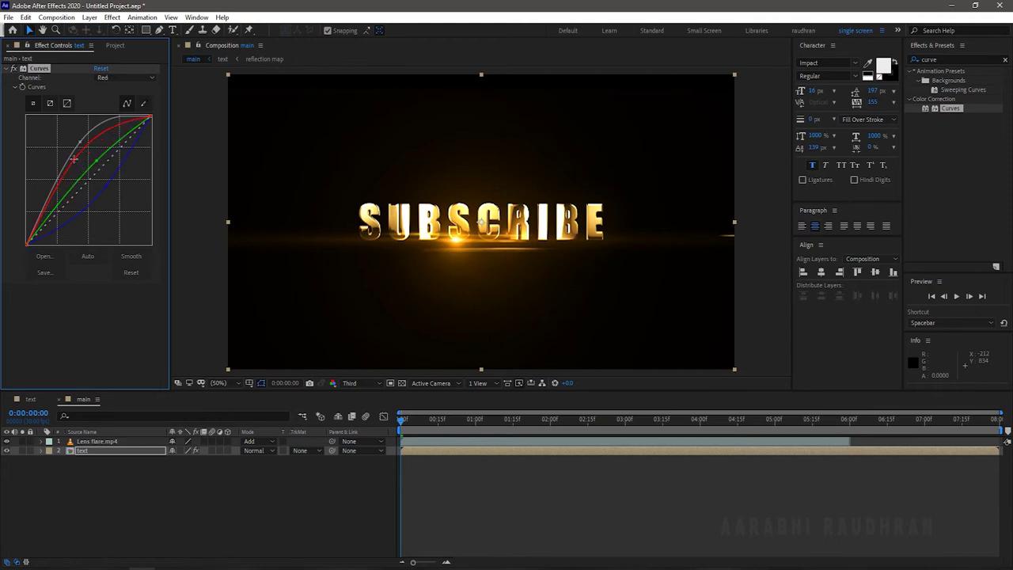
key(space)
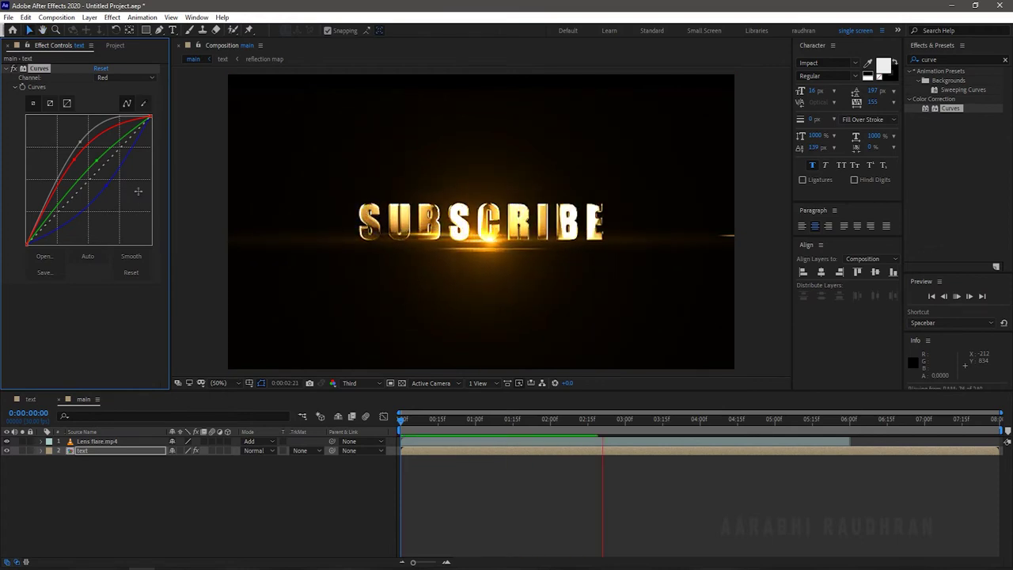
Time-stretch the Lens flare.mp4 layer to a new duration of 0:00:08:00 and check it by scrubbing back to the start.
right_click(624, 441)
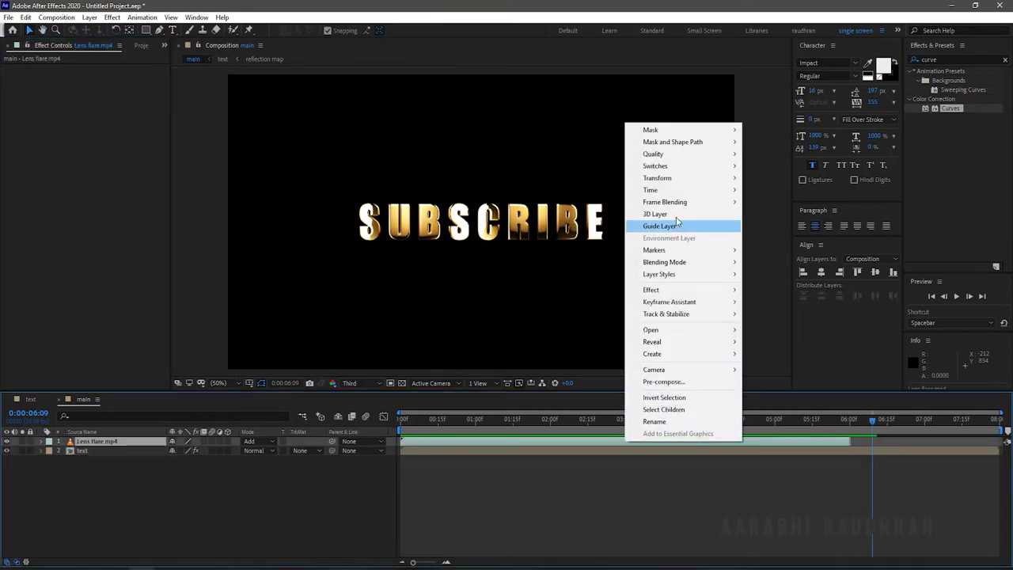
mouse_move(671, 194)
click(777, 213)
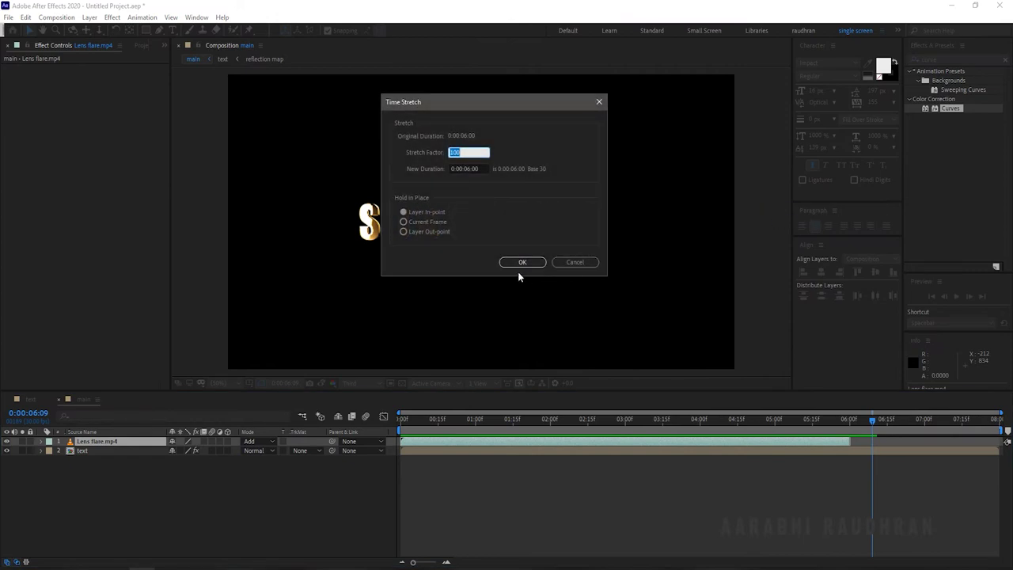
click(466, 169)
text(800)
key(Return)
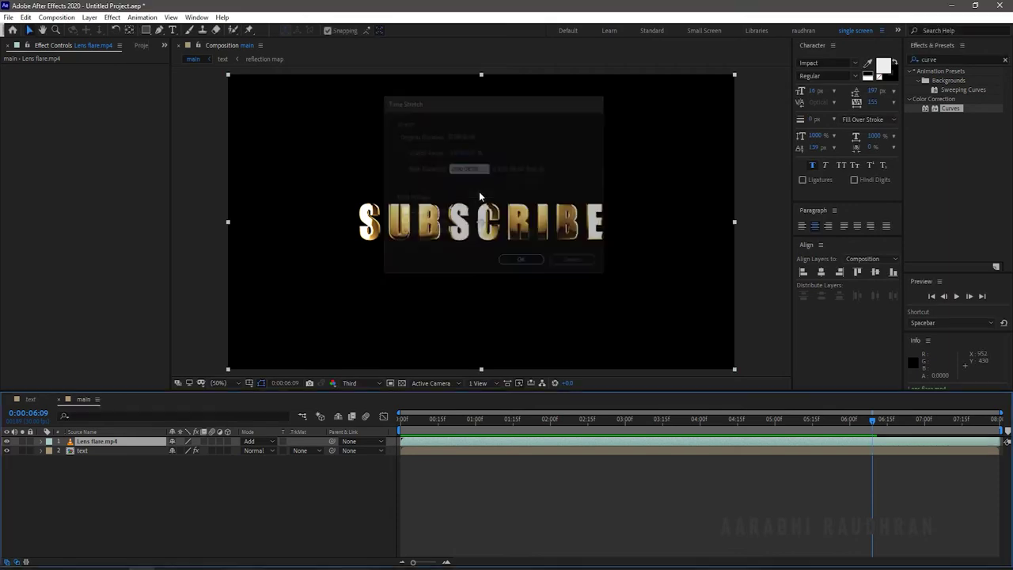
click(583, 417)
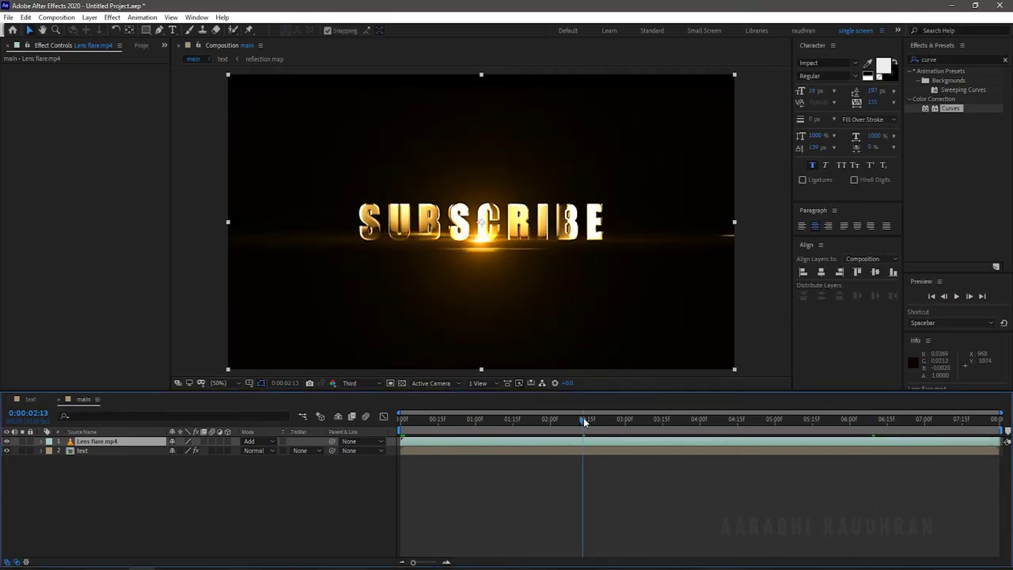
drag(583, 417, 364, 443)
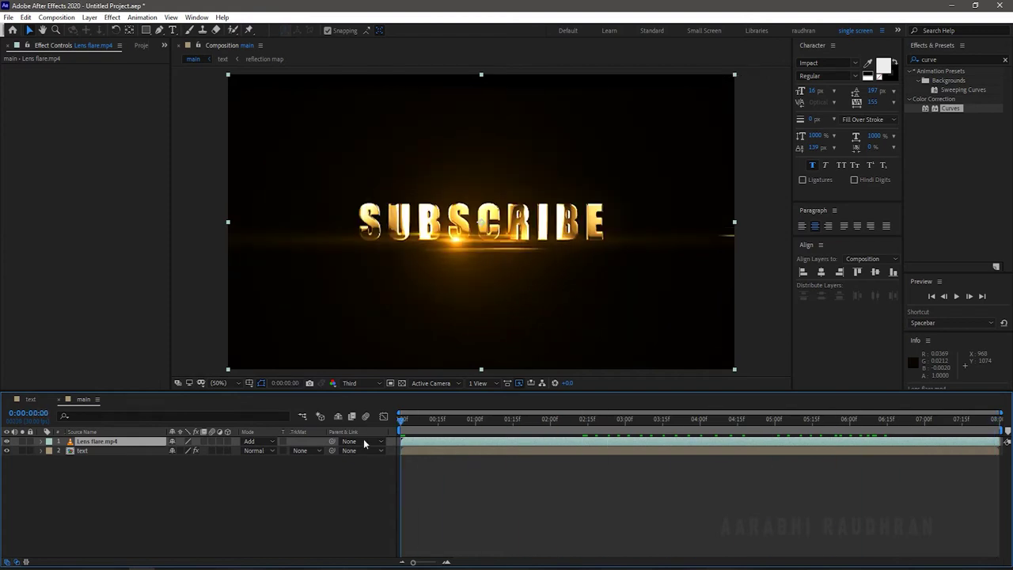
Pre-compose the Lens flare.mp4 and text layers together as "gold text".
drag(155, 479, 87, 440)
right_click(125, 448)
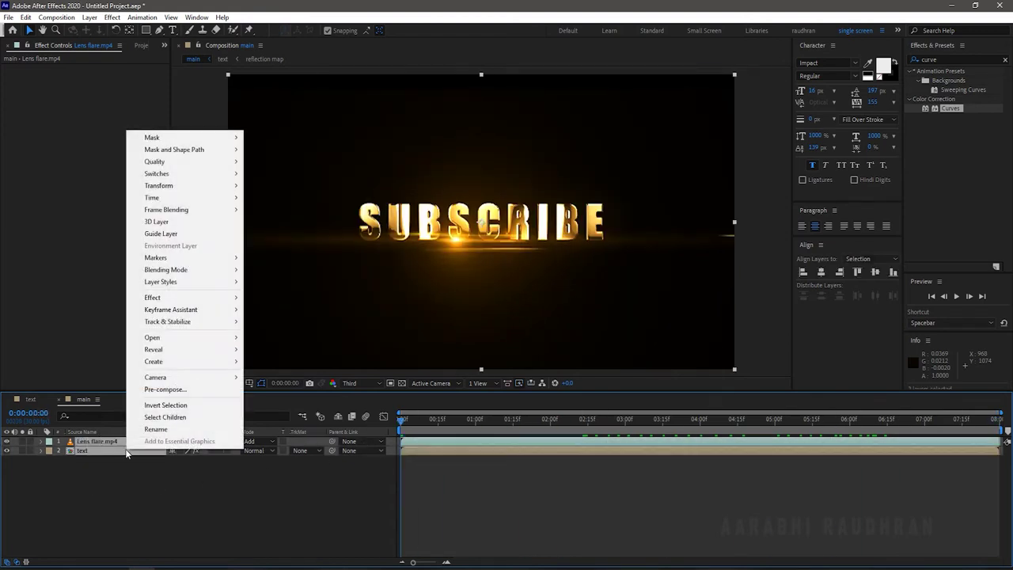
click(166, 389)
text(gl)
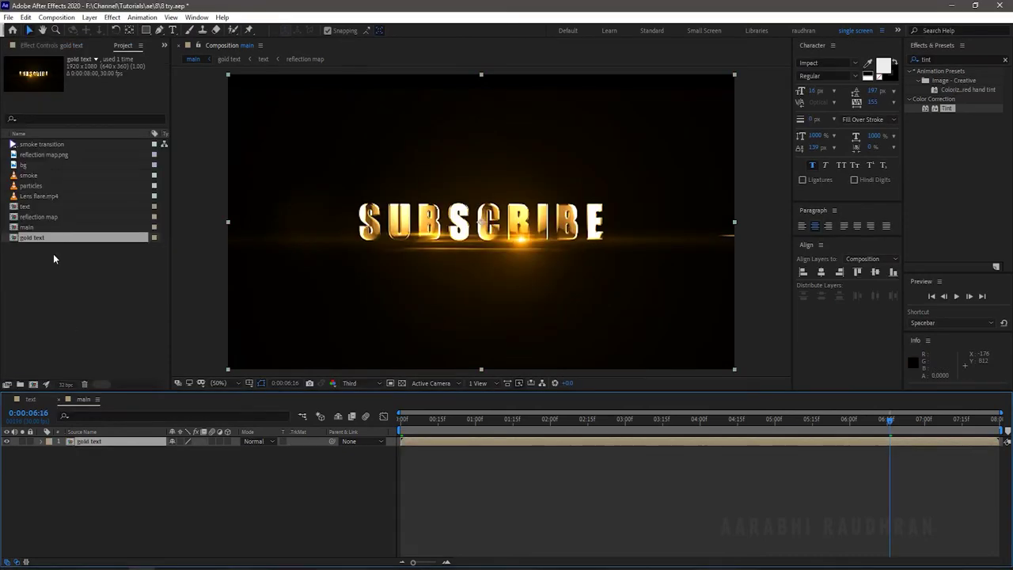
Add the smoke transition clip above the gold text layer and scale it down to 52%.
drag(49, 144, 123, 445)
key(ctrl+shift+])
key(s)
drag(195, 450, 184, 457)
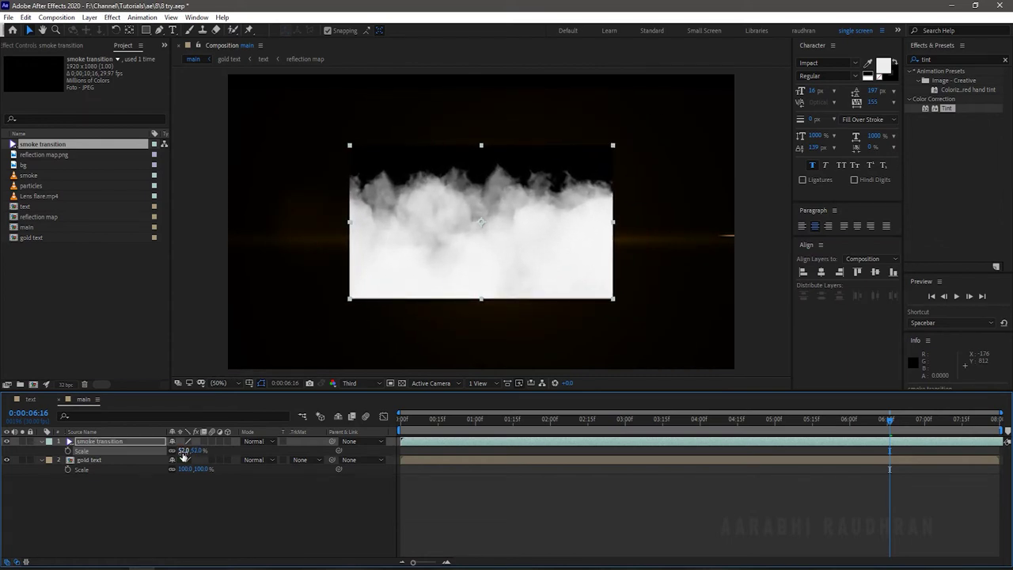
Set the gold text layer's track matte to Luma Matte "smoke transition" after trying both alpha mattes, and scrub to check the reveal.
click(300, 459)
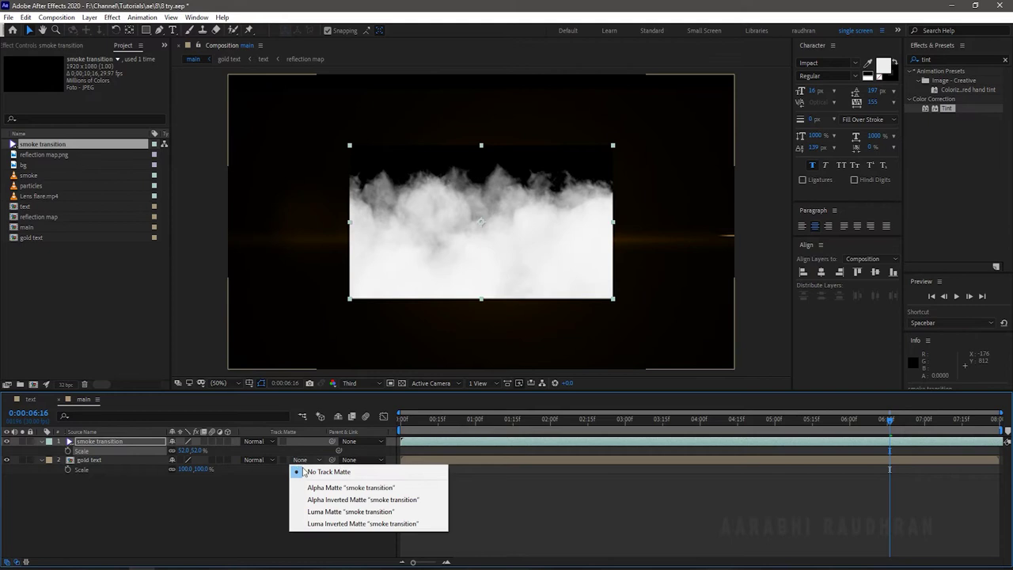
click(351, 487)
click(300, 459)
click(314, 499)
click(300, 460)
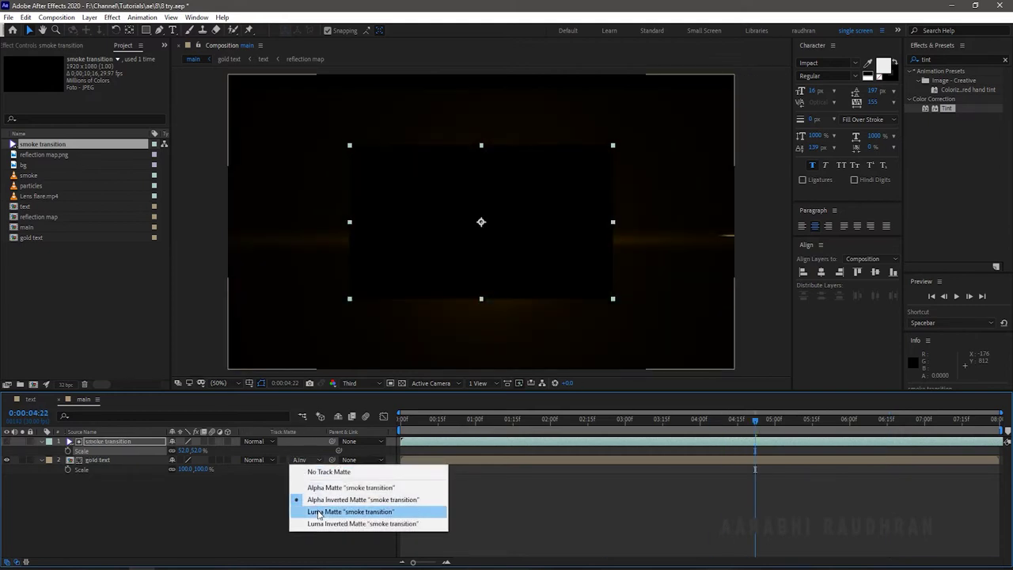
click(350, 511)
drag(753, 420, 623, 448)
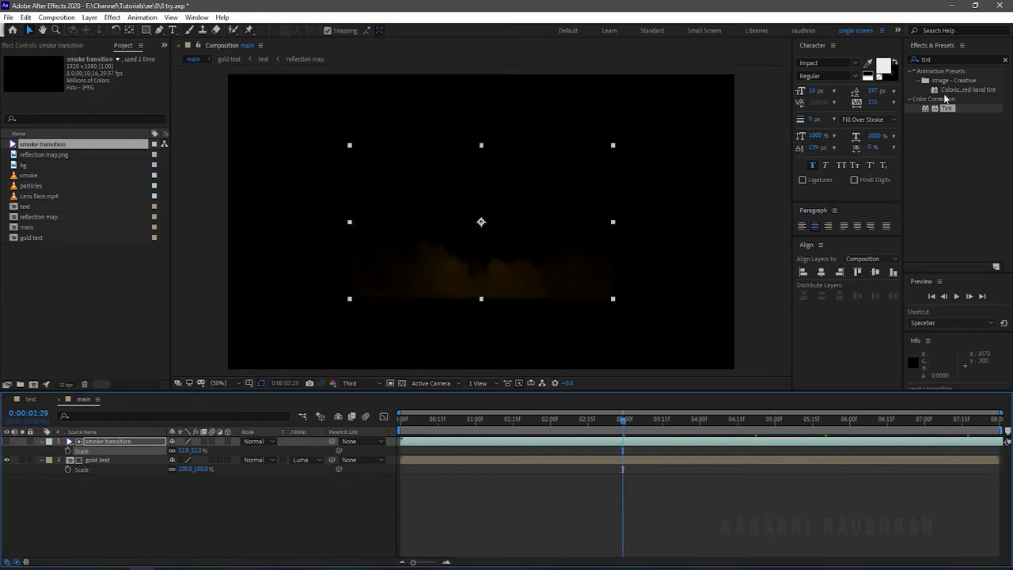
Apply Roughen Edges to the smoke transition layer with a Border of 500.
click(949, 60)
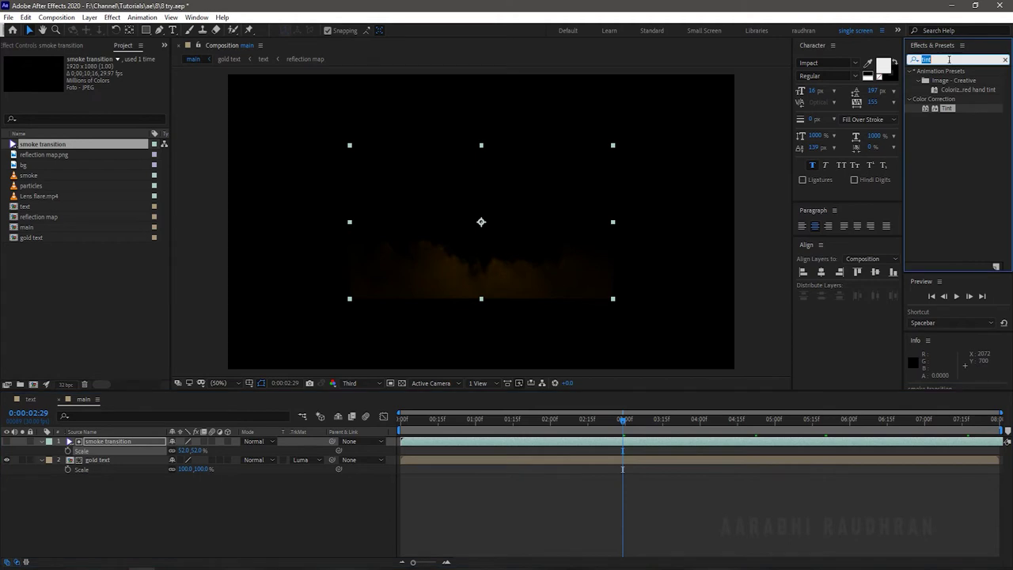
click(1006, 61)
text(roug)
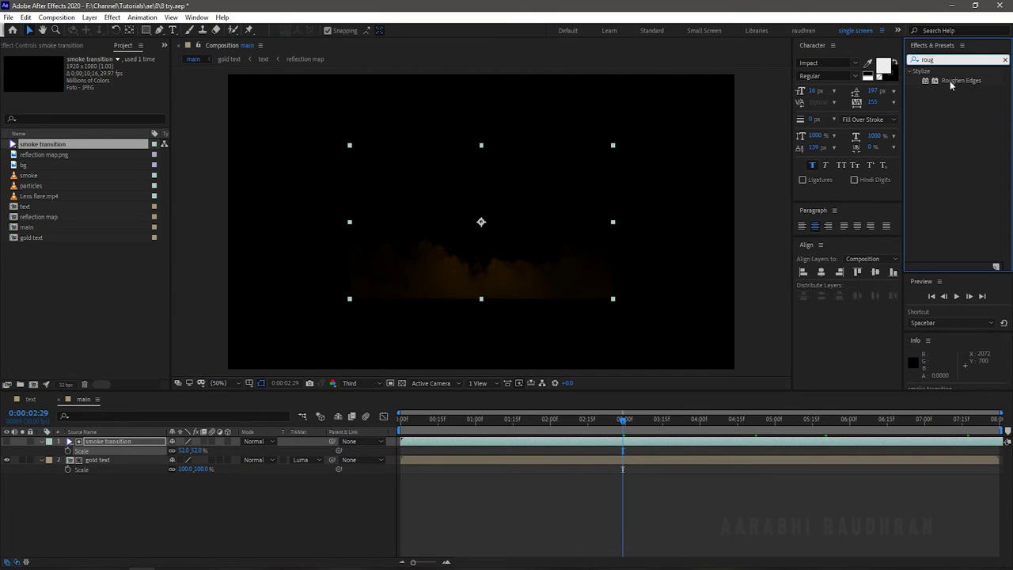
drag(960, 80, 142, 445)
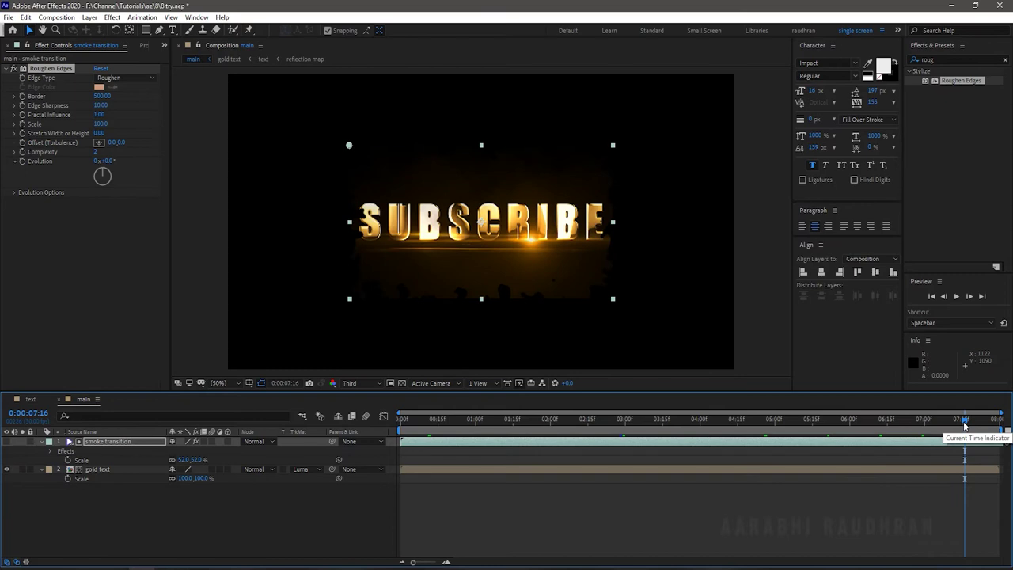
Time-stretch the smoke transition layer to the composition's 8-second length and preview the animation from the start.
right_click(513, 441)
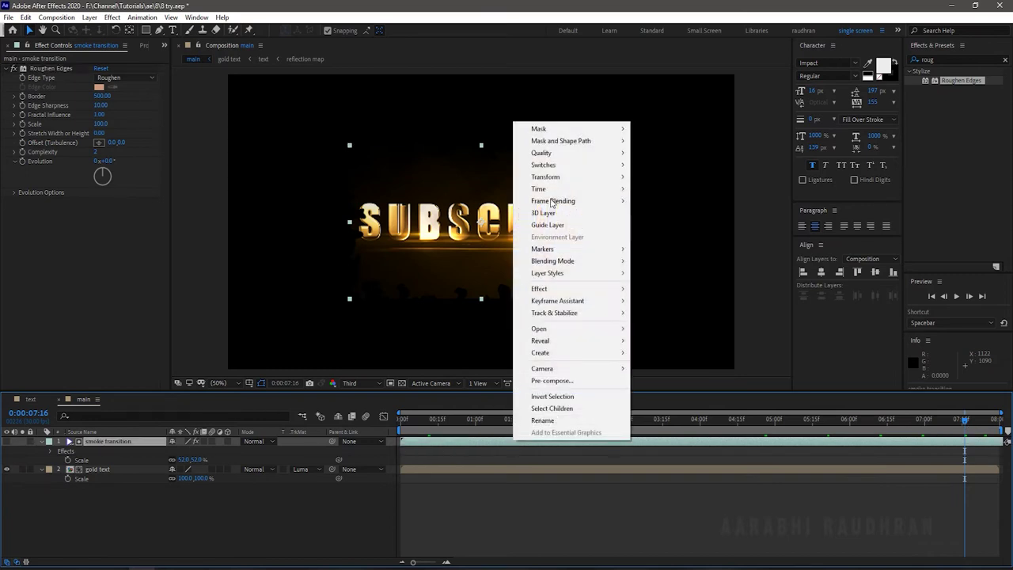
mouse_move(577, 189)
click(716, 213)
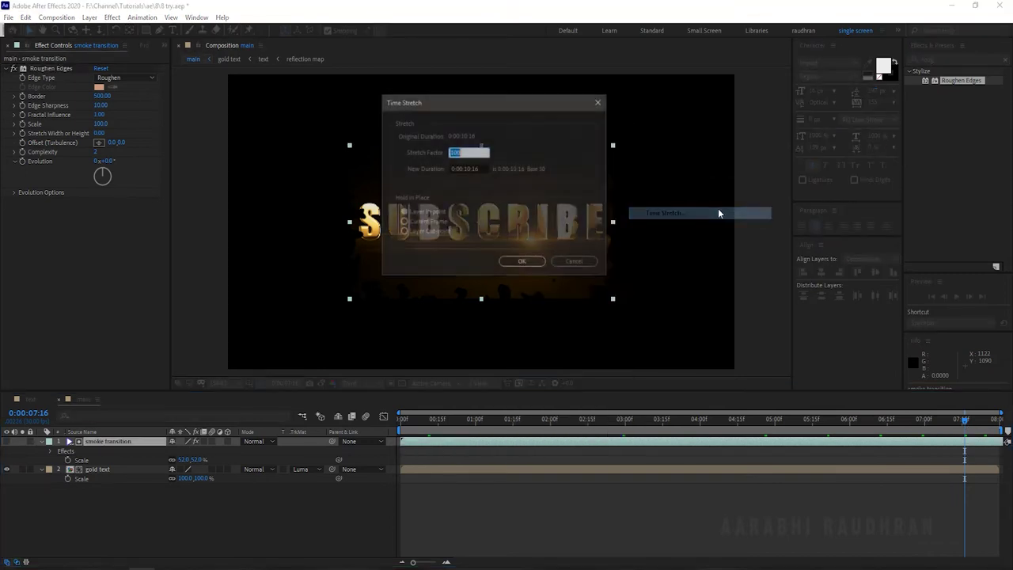
click(473, 167)
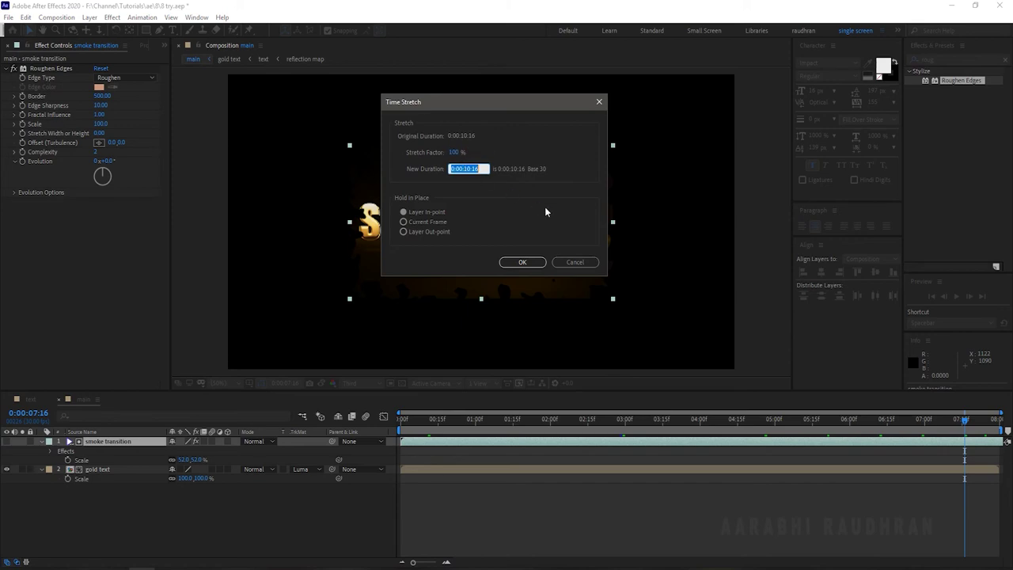
text(816)
key(Return)
key(Home)
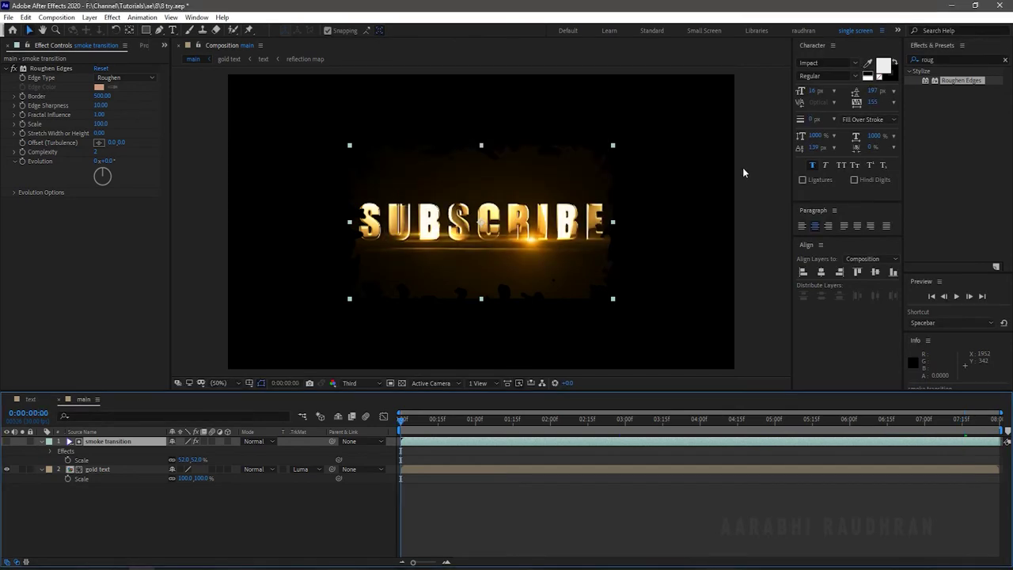
key(space)
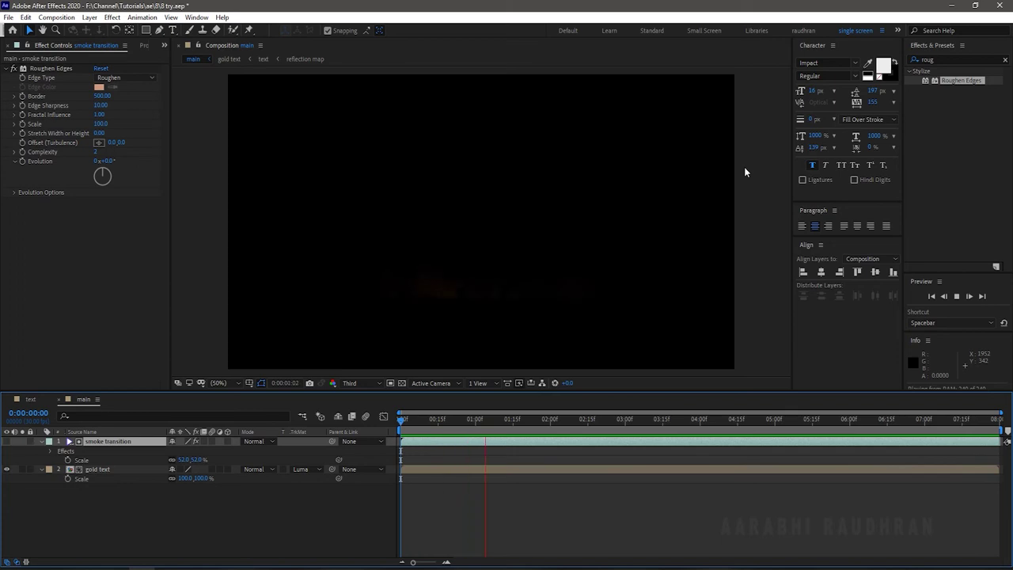
key(space)
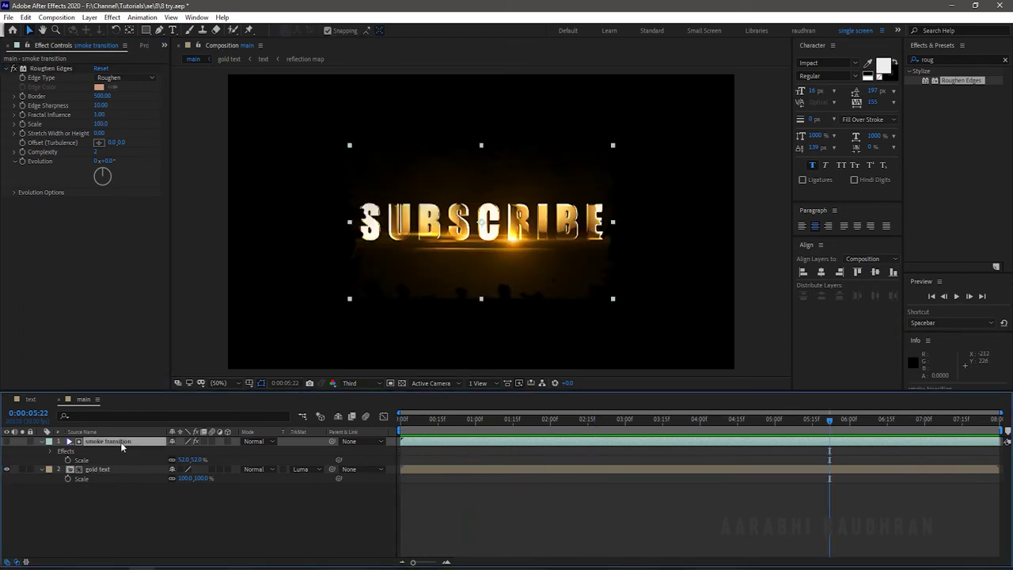
Set the smoke transition layer's scale to 60%.
click(184, 460)
text(60)
key(Return)
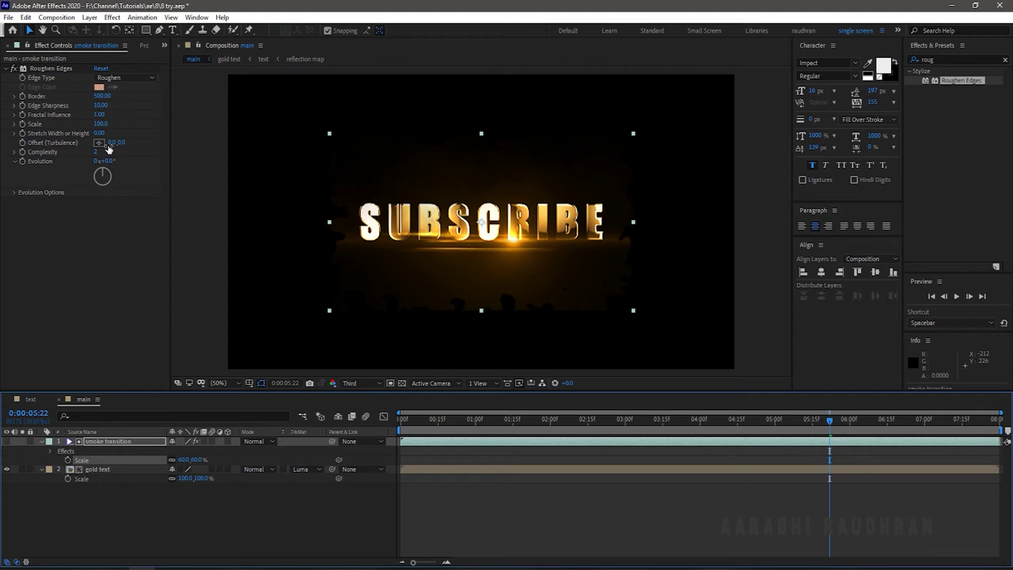
Set the Roughen Edges Offset (Turbulence) to 52.0, 0.0 and Evolution to 38° on the smoke transition layer.
drag(108, 146, 132, 143)
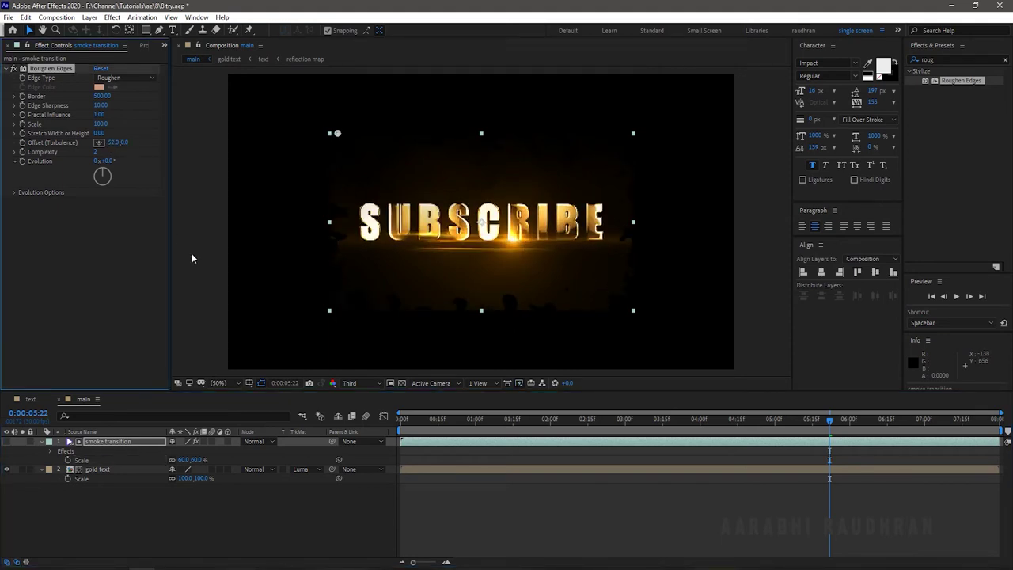
click(110, 183)
click(104, 173)
click(606, 516)
Collapse the displayed properties of the smoke transition and gold text layers.
click(238, 466)
click(85, 482)
click(42, 453)
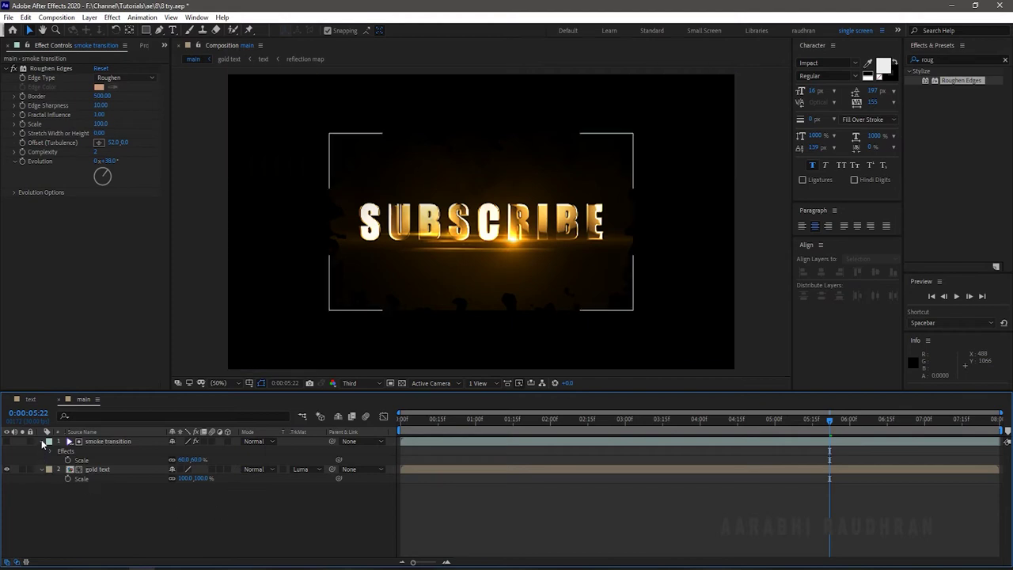
click(43, 443)
click(42, 452)
click(42, 450)
click(191, 480)
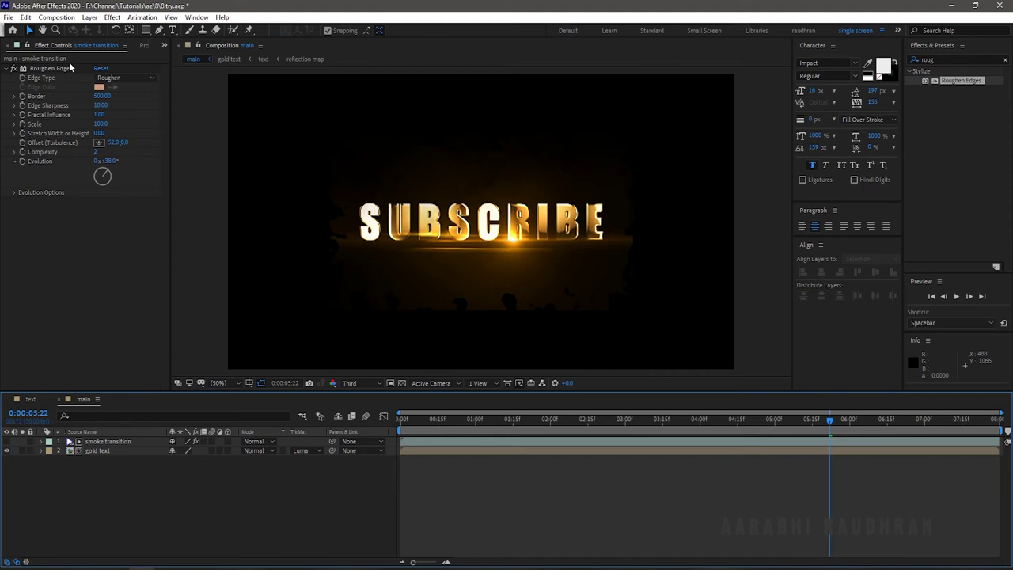
Add the bg image as the bottom layer of the main composition and scrub through the smoke reveal.
click(148, 47)
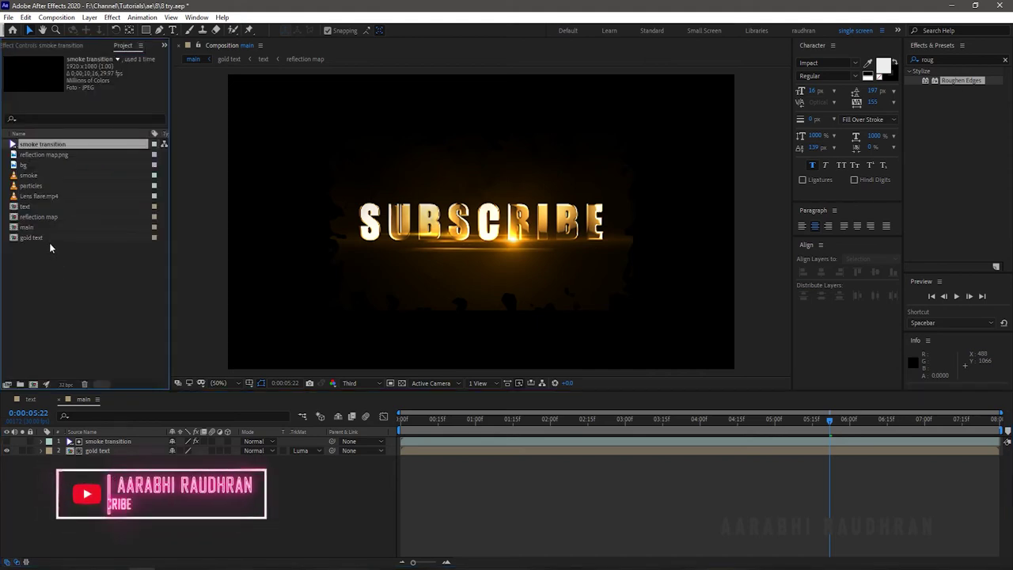
drag(24, 164, 119, 460)
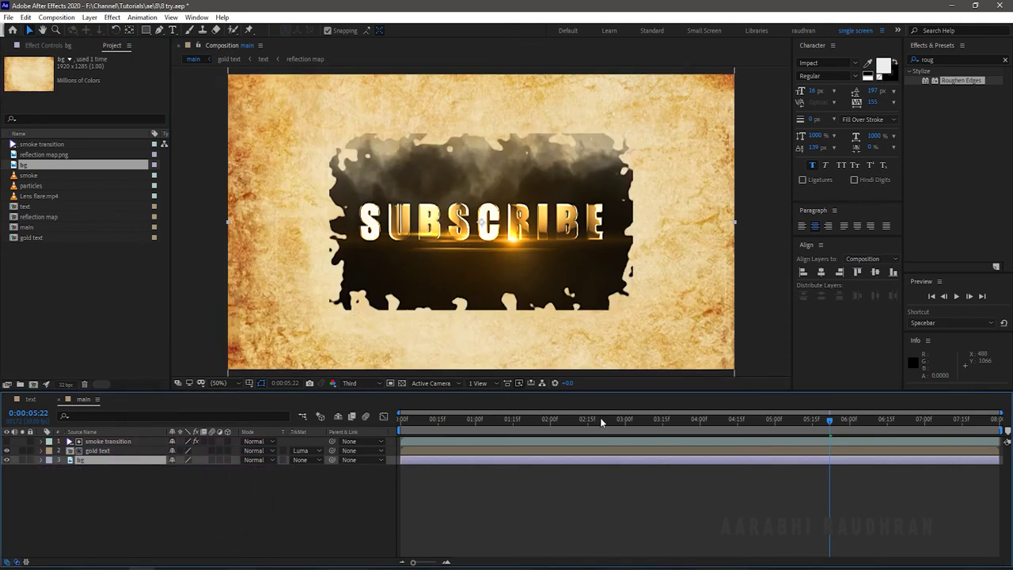
drag(600, 417, 730, 423)
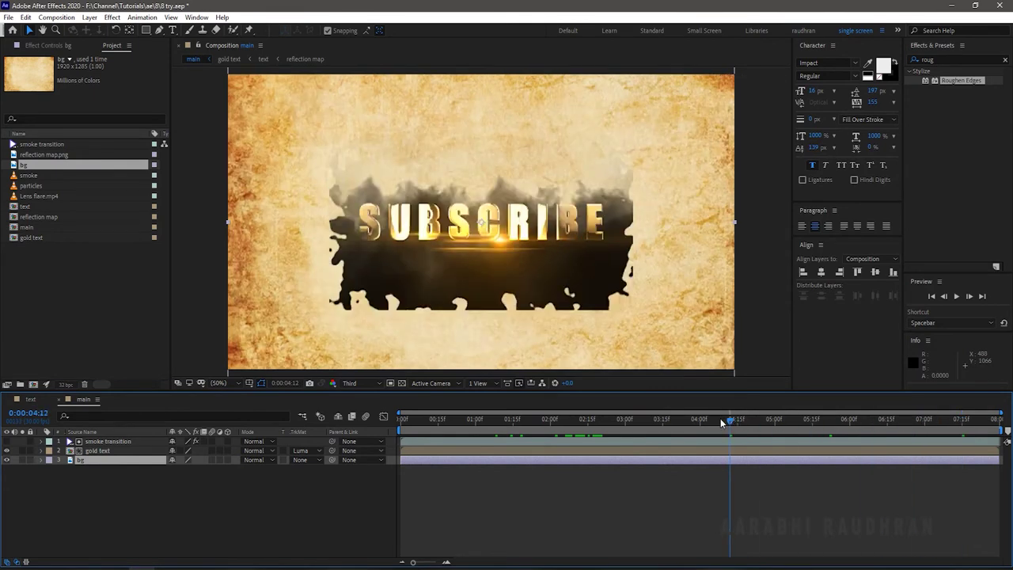
Apply Curves to the bg layer and raise the middle of its RGB curve to brighten the background.
click(1003, 60)
text(curves)
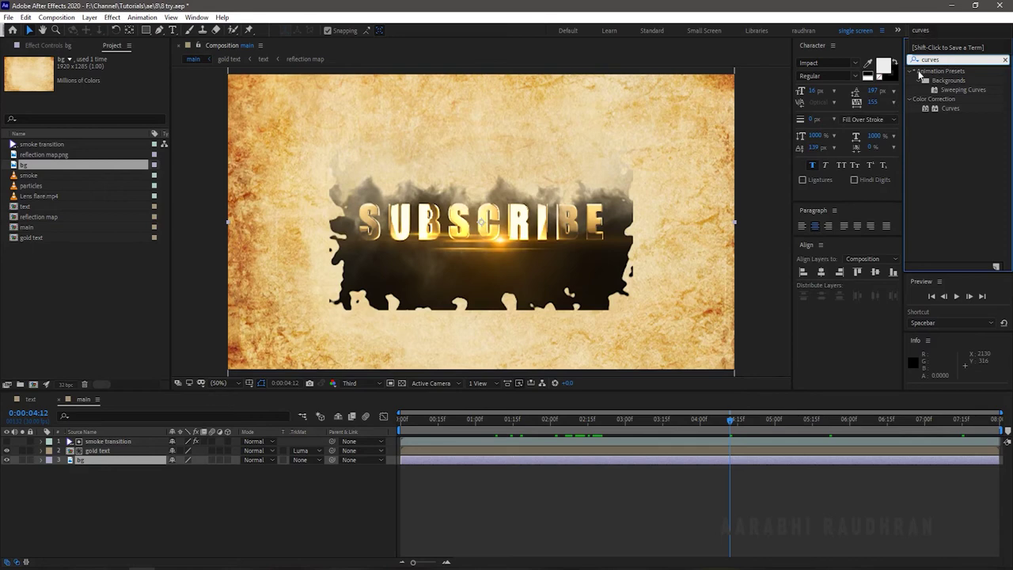
drag(955, 111, 177, 463)
drag(102, 166, 91, 150)
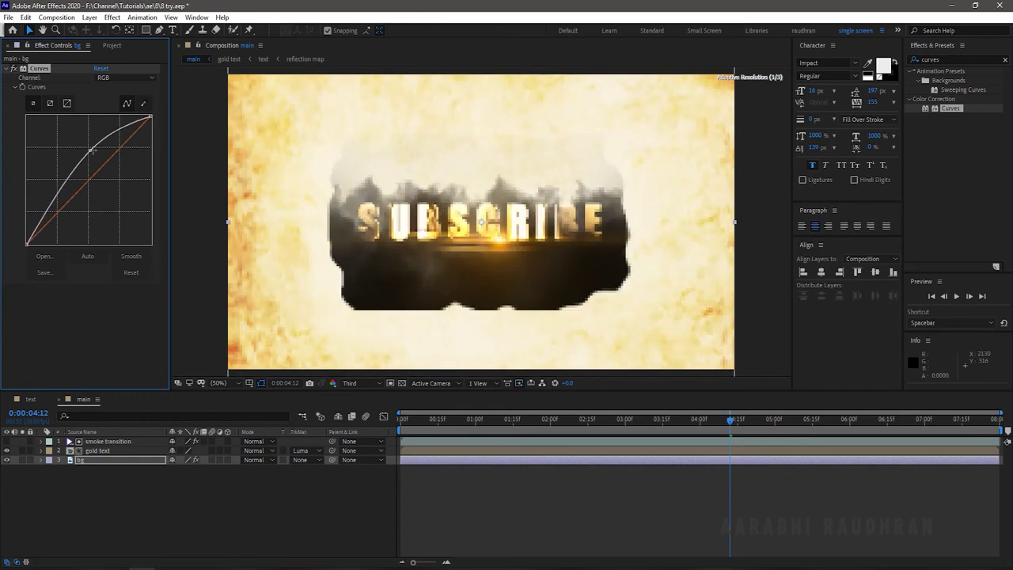
click(235, 504)
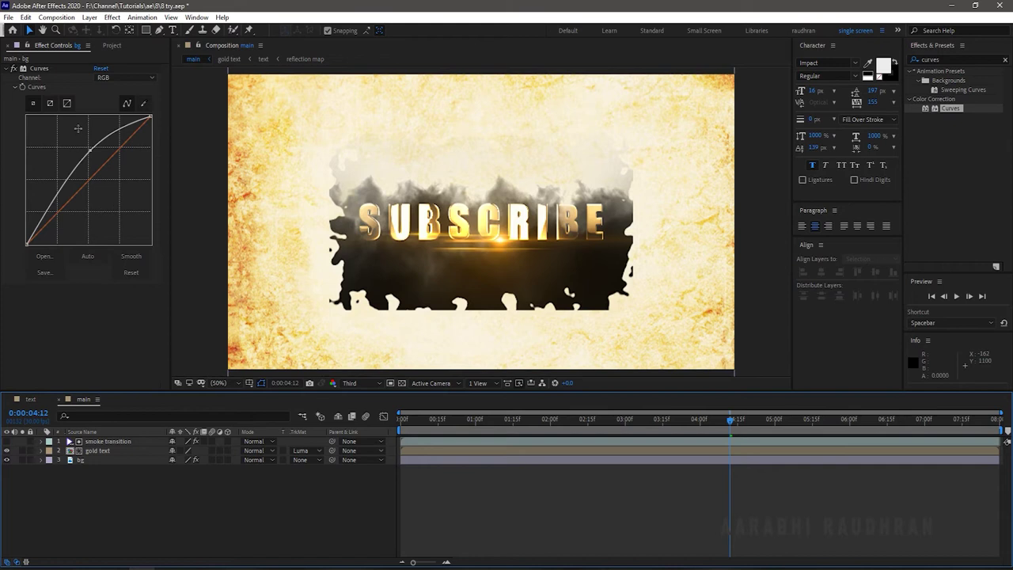
Add the particles clip as the top layer and time-stretch it to a new duration of 0:00:08:00.
click(111, 45)
drag(34, 185, 114, 439)
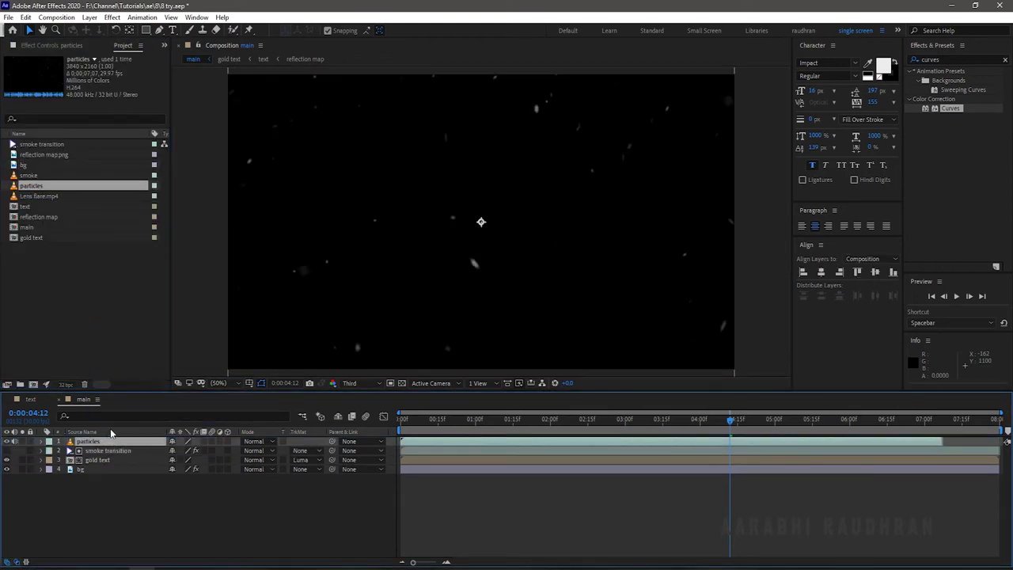
right_click(855, 439)
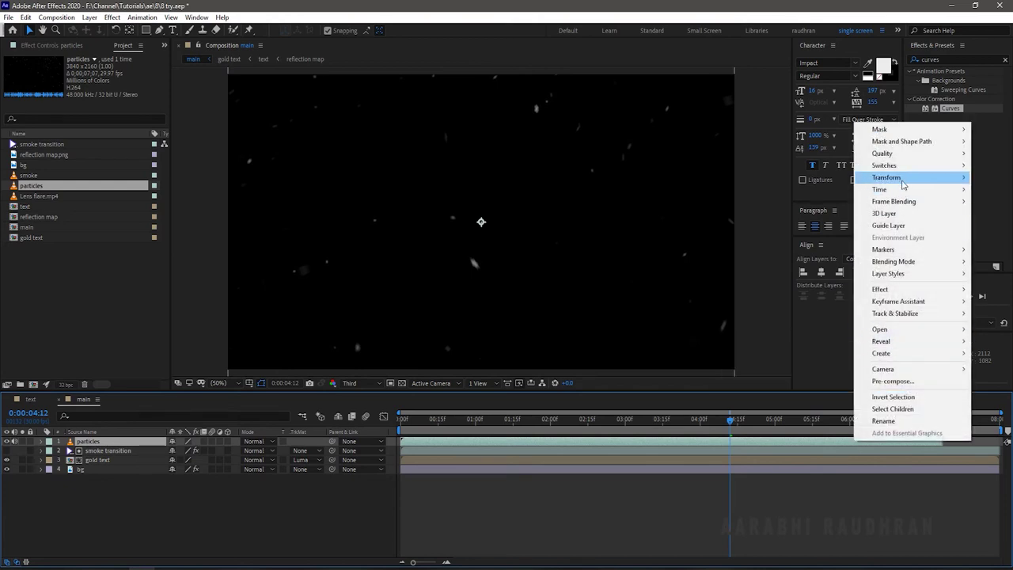
mouse_move(890, 190)
click(756, 213)
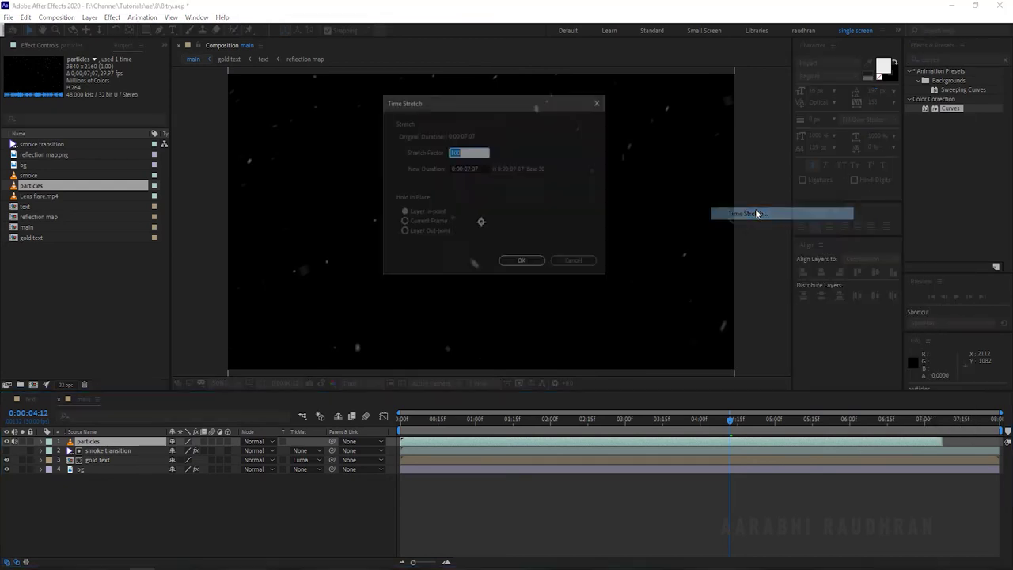
click(471, 168)
text(807)
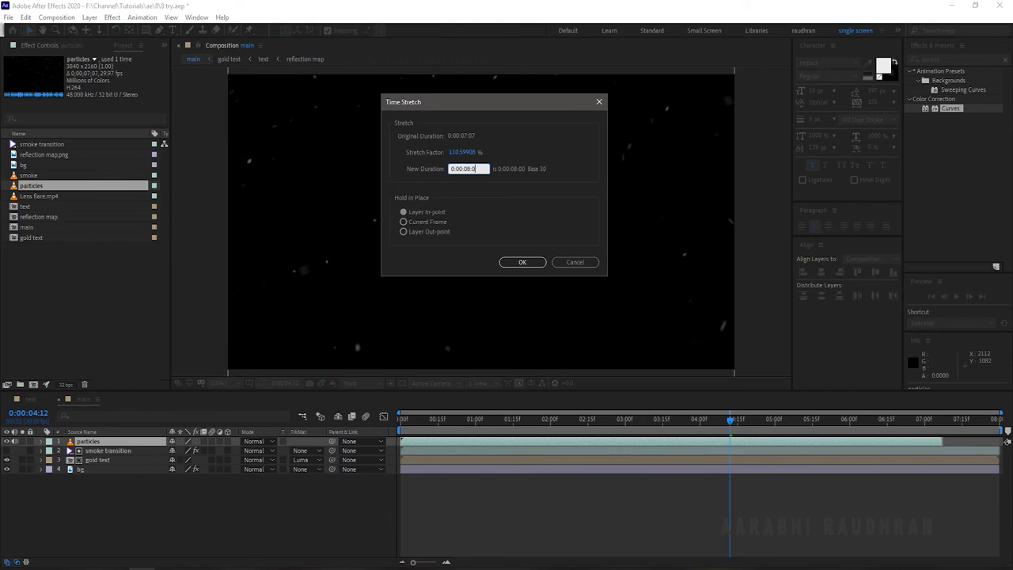
key(Return)
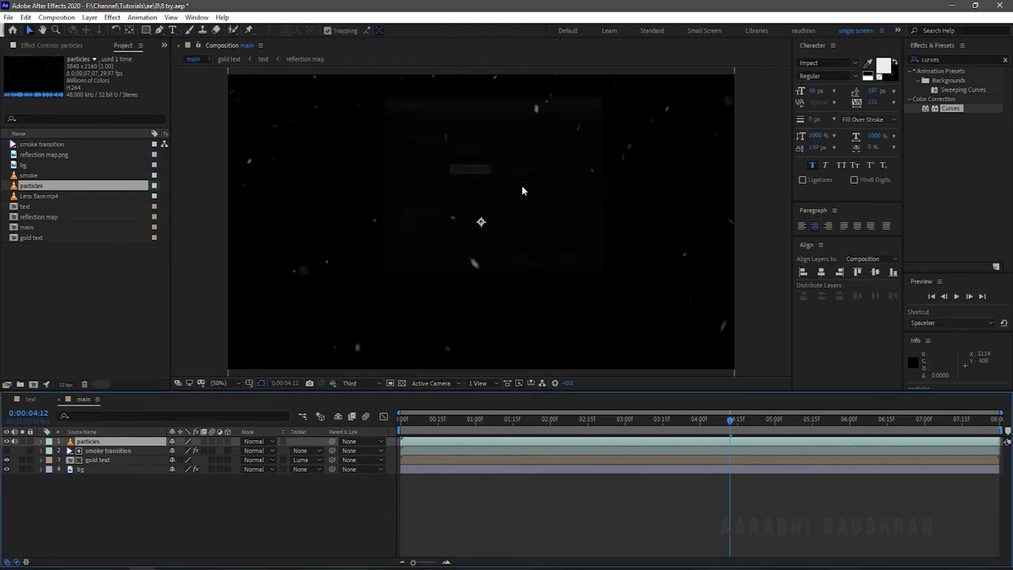
Set the particles layer's blending mode to Add and place the smoke clip above it, also in Add mode.
click(259, 440)
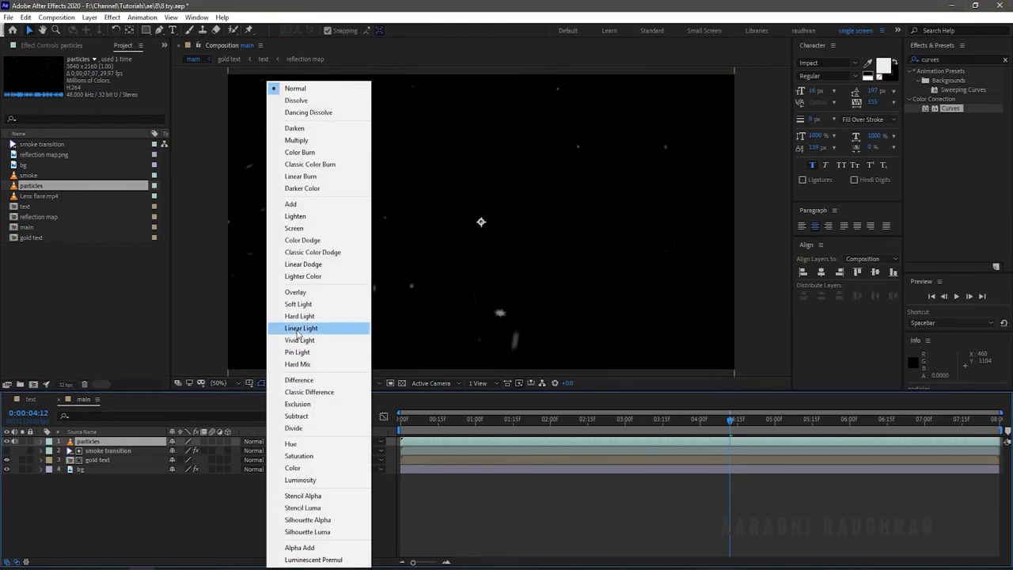
click(305, 205)
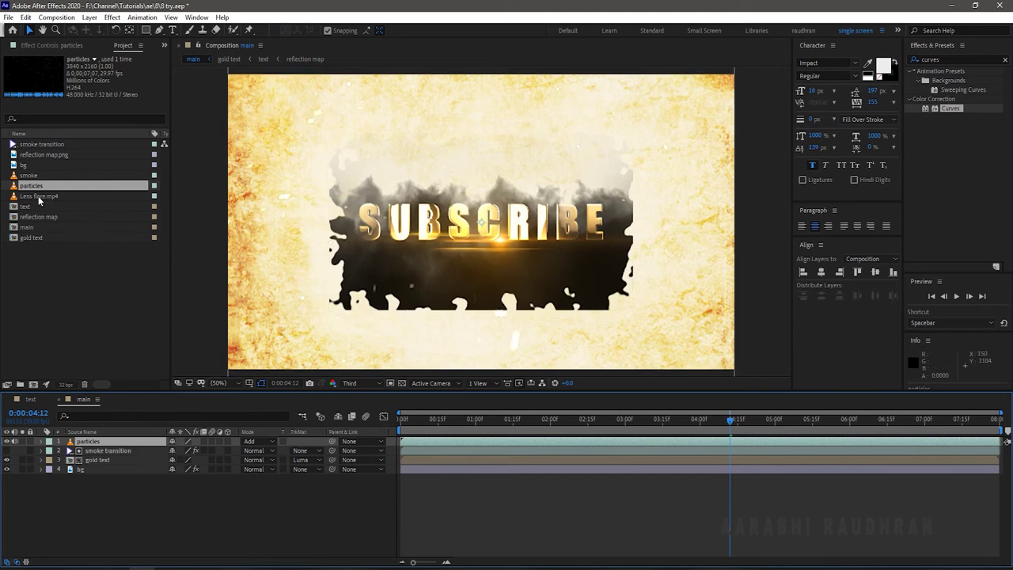
drag(30, 175, 104, 439)
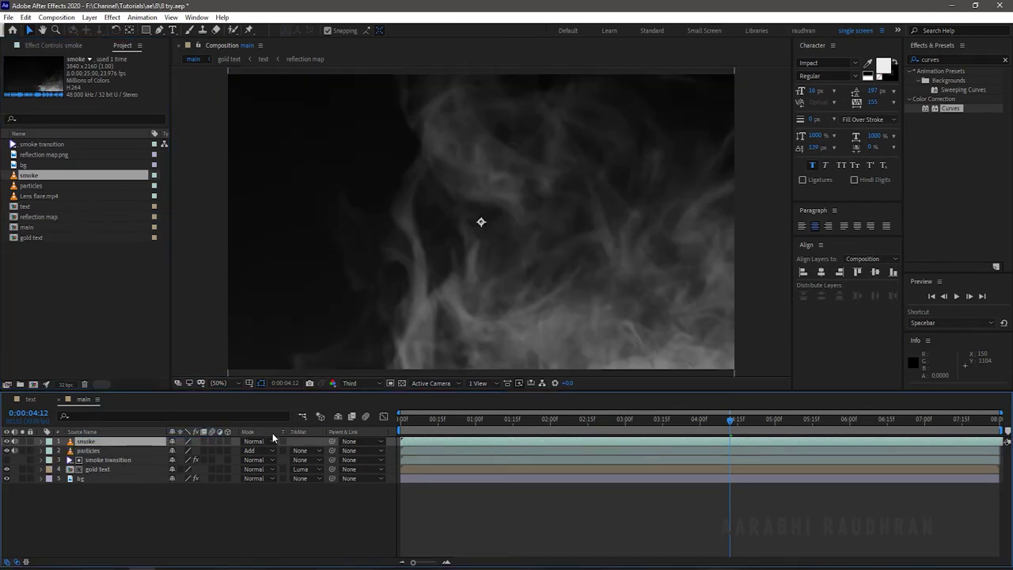
click(266, 443)
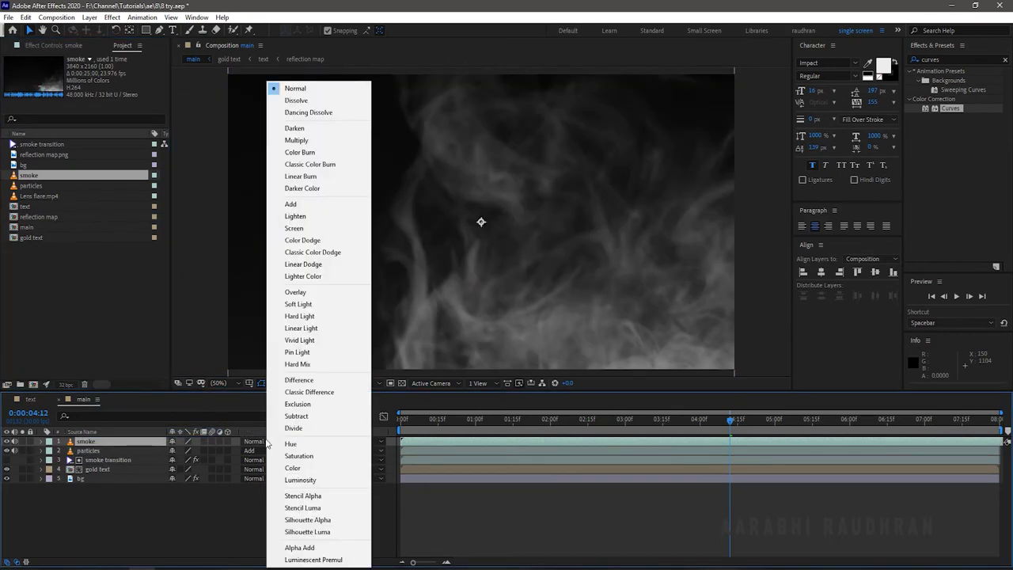
click(299, 207)
Scale the smoke layer down to 50% and the particles layer to 51%.
key(s)
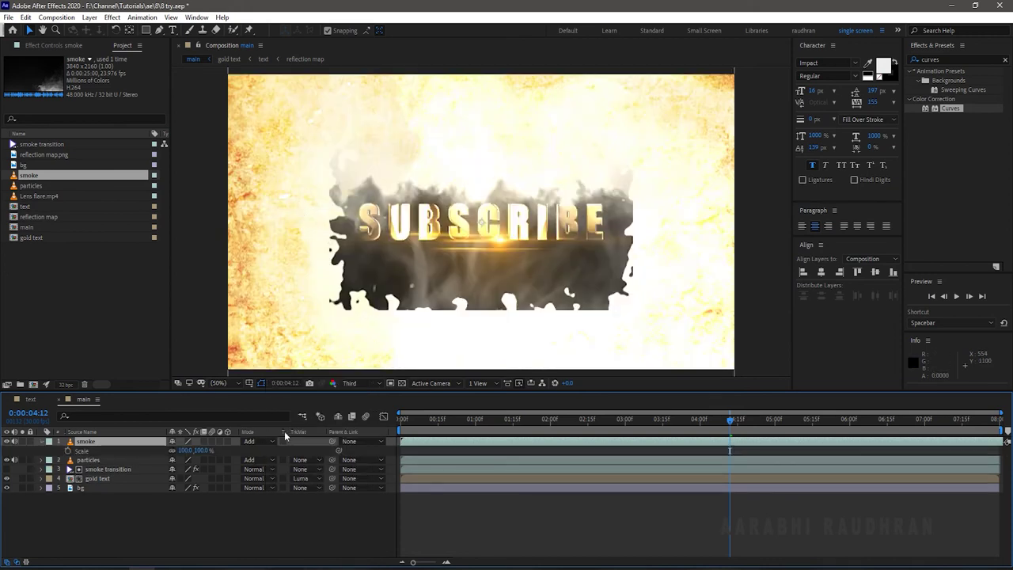
drag(207, 450, 198, 451)
drag(195, 452, 180, 459)
click(91, 460)
key(s)
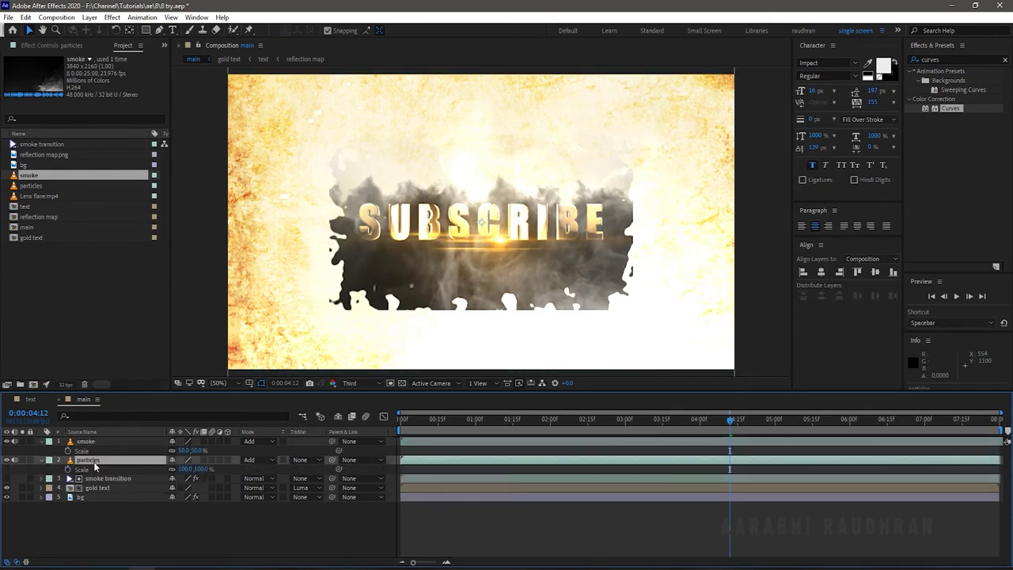
drag(204, 469, 181, 476)
click(267, 528)
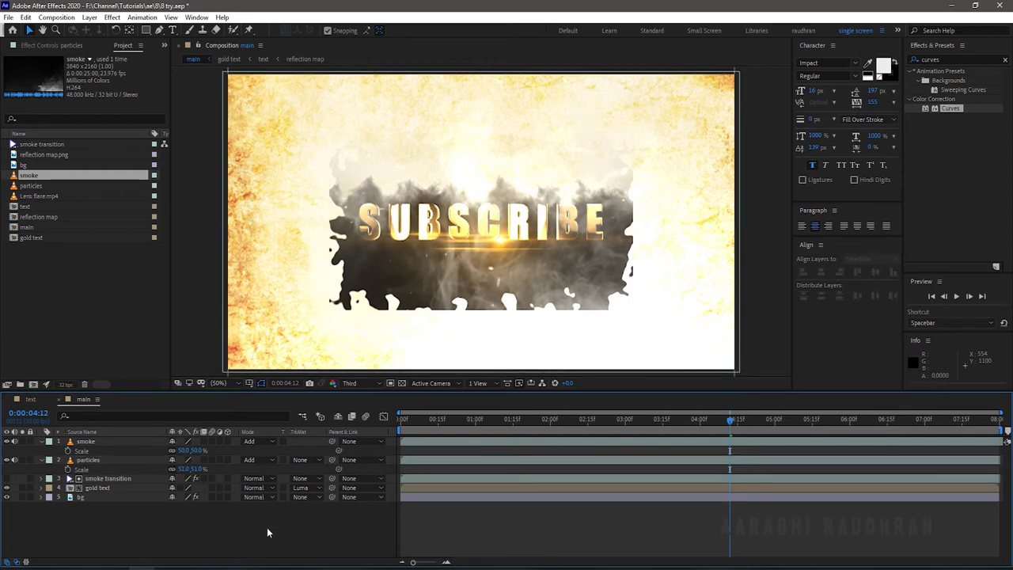
Collapse the smoke and particles layer properties and apply the Tint effect to the smoke layer.
click(41, 442)
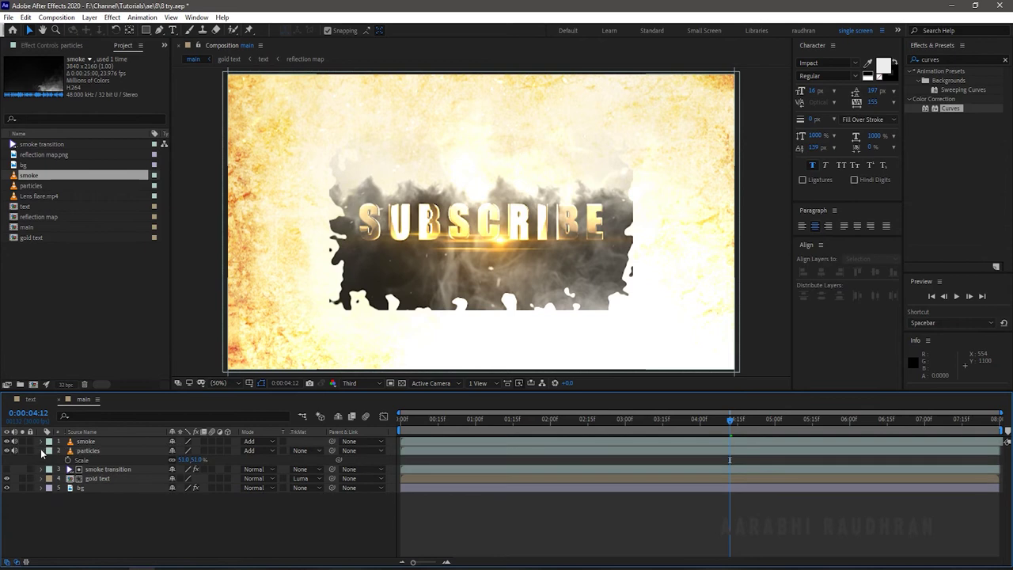
click(41, 451)
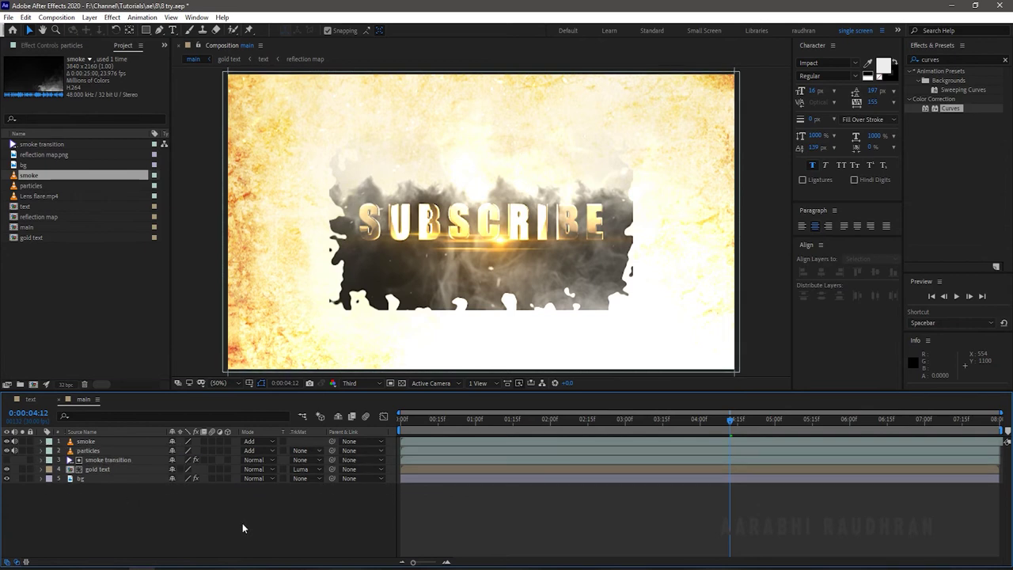
click(964, 58)
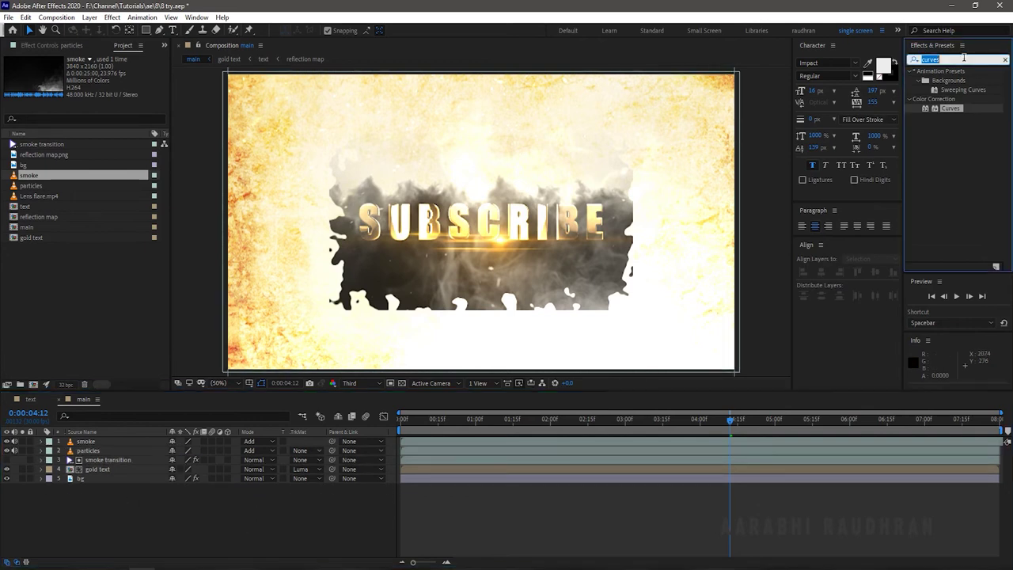
text(tint)
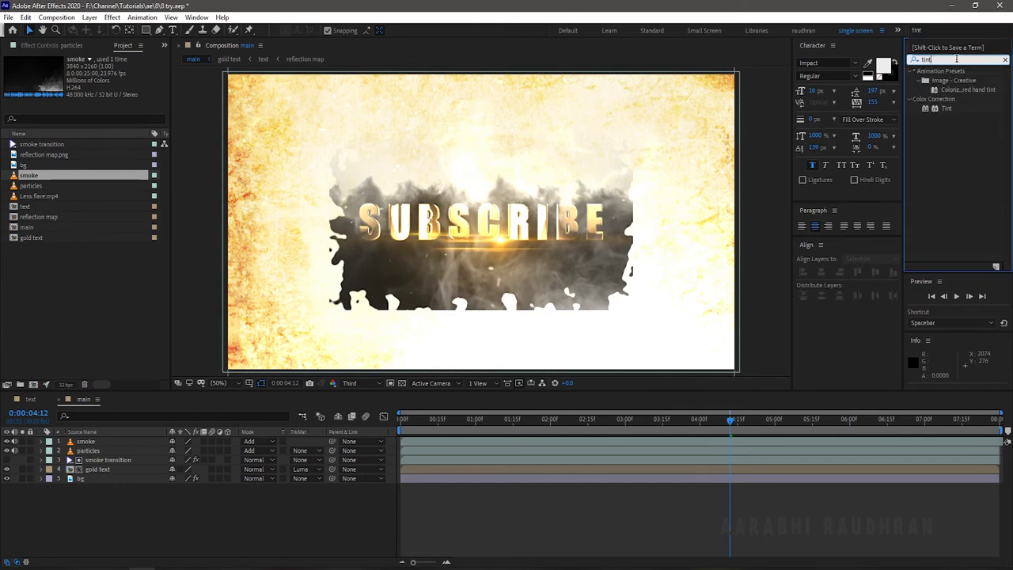
drag(951, 112, 109, 445)
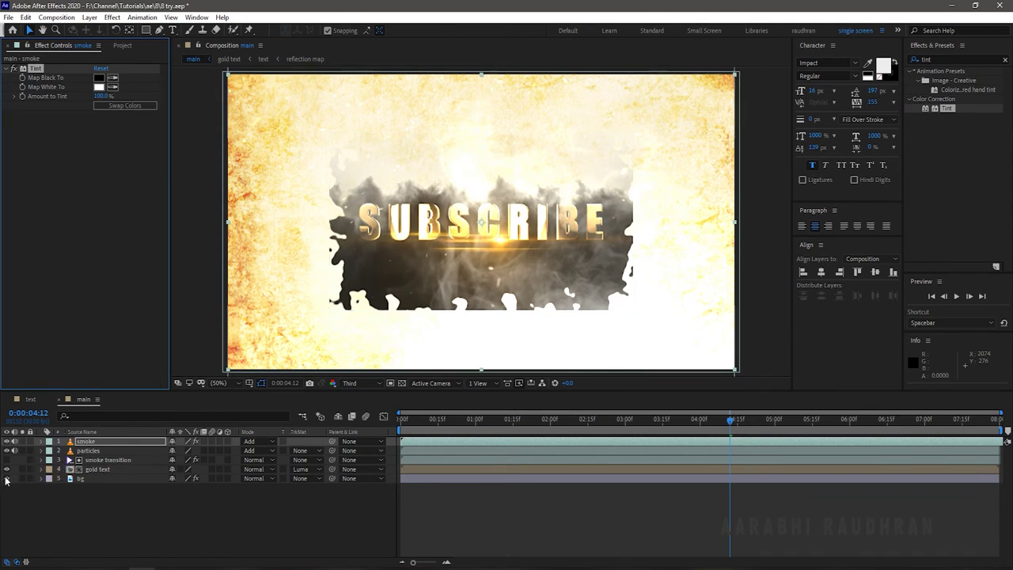
Hide the bg layer, sample the flare's gold glow for the smoke Tint's Map White To and darken it to 9C711F.
click(6, 478)
click(112, 86)
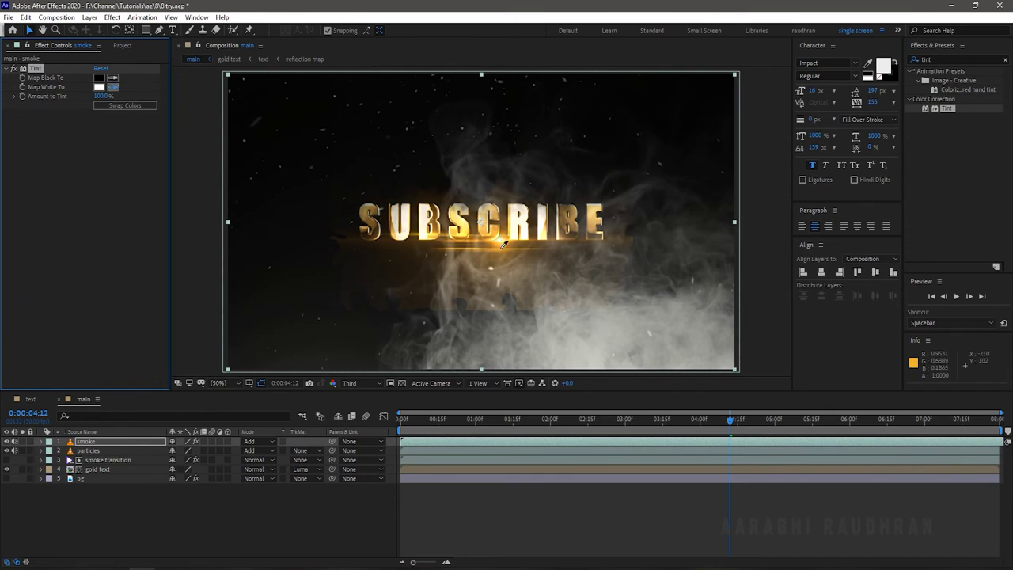
click(500, 248)
click(98, 86)
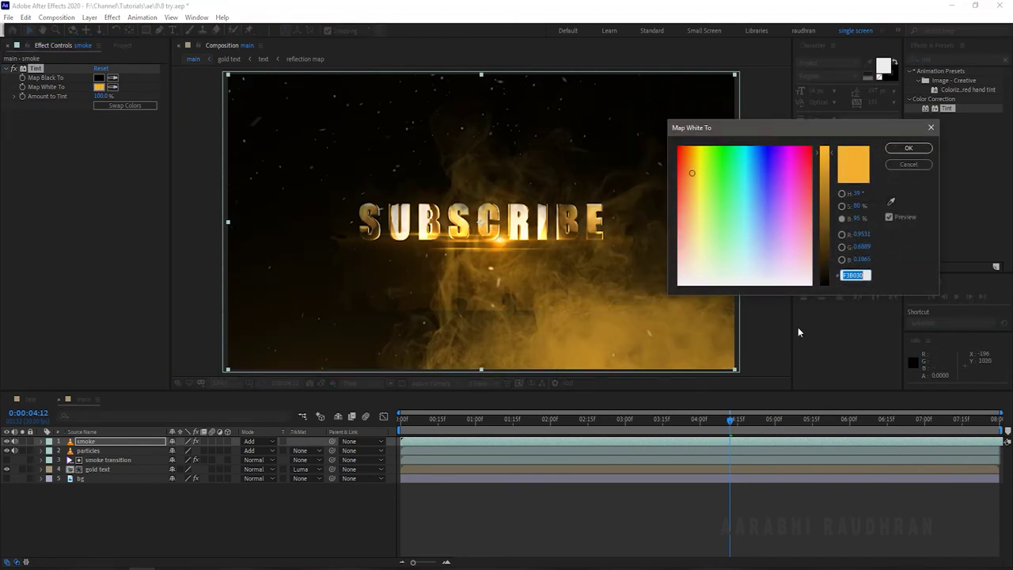
click(826, 198)
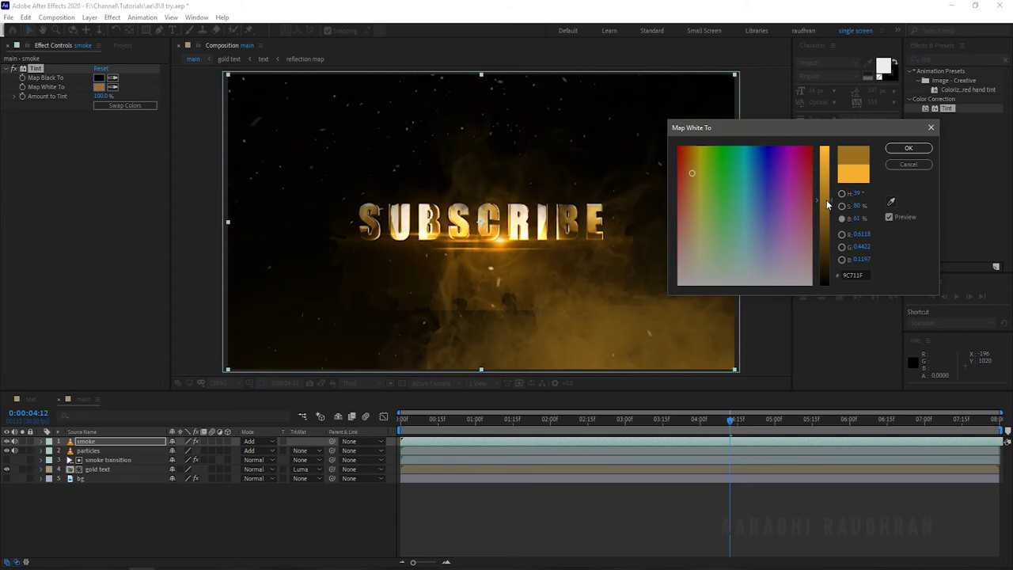
click(908, 148)
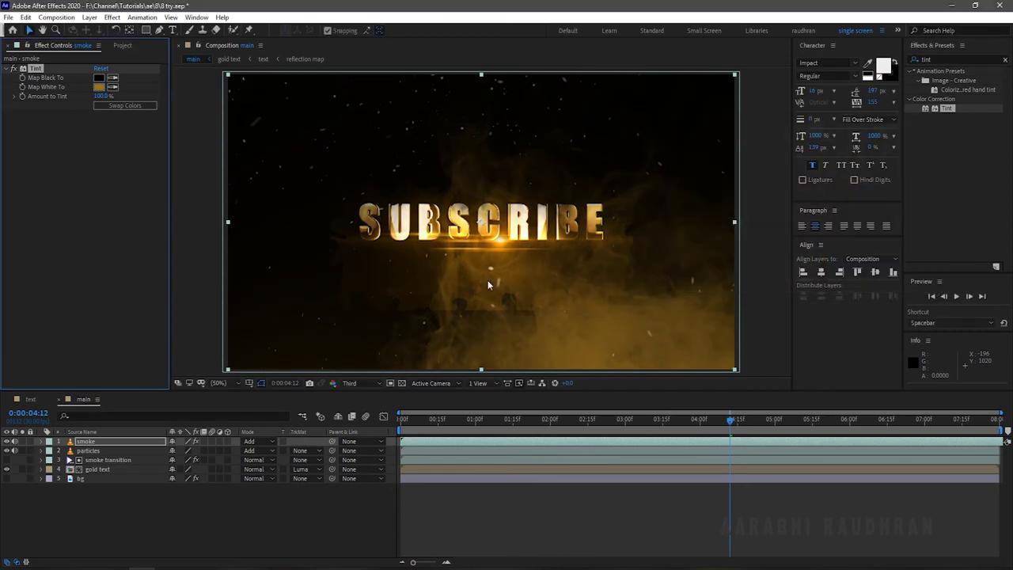
click(130, 446)
key(t)
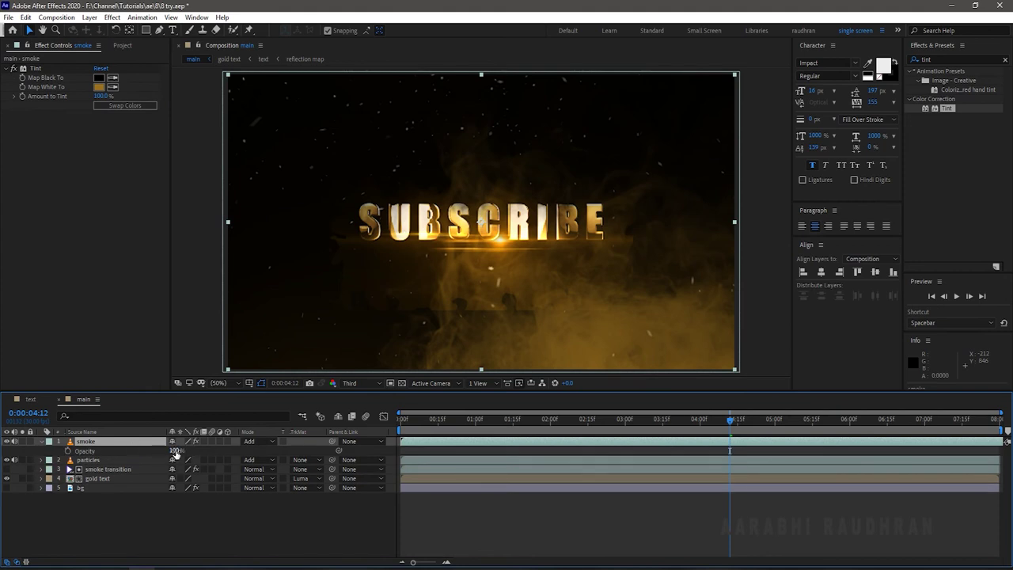
key(t)
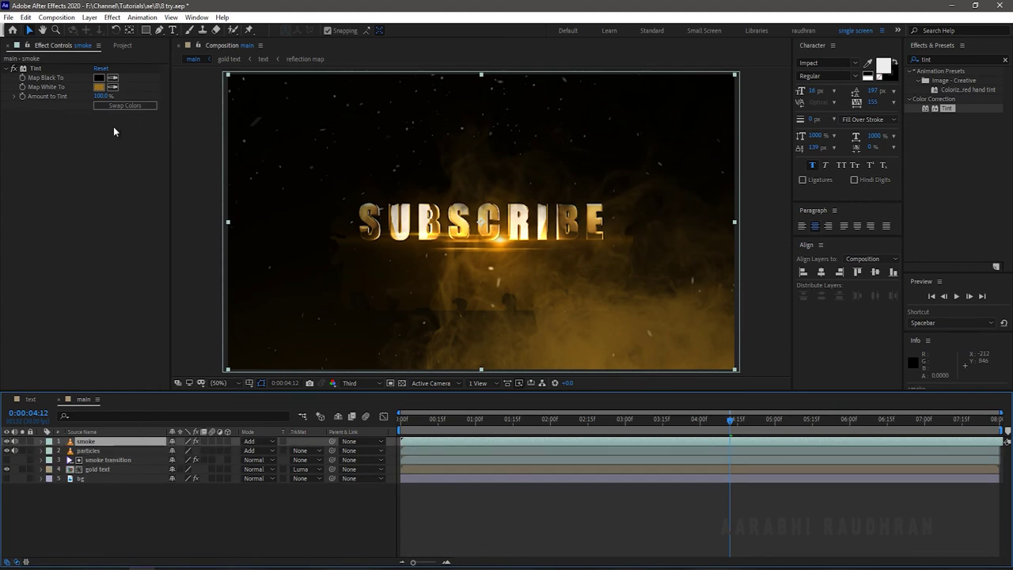
Copy the Tint effect from the smoke layer to the particles layer.
click(36, 68)
right_click(35, 68)
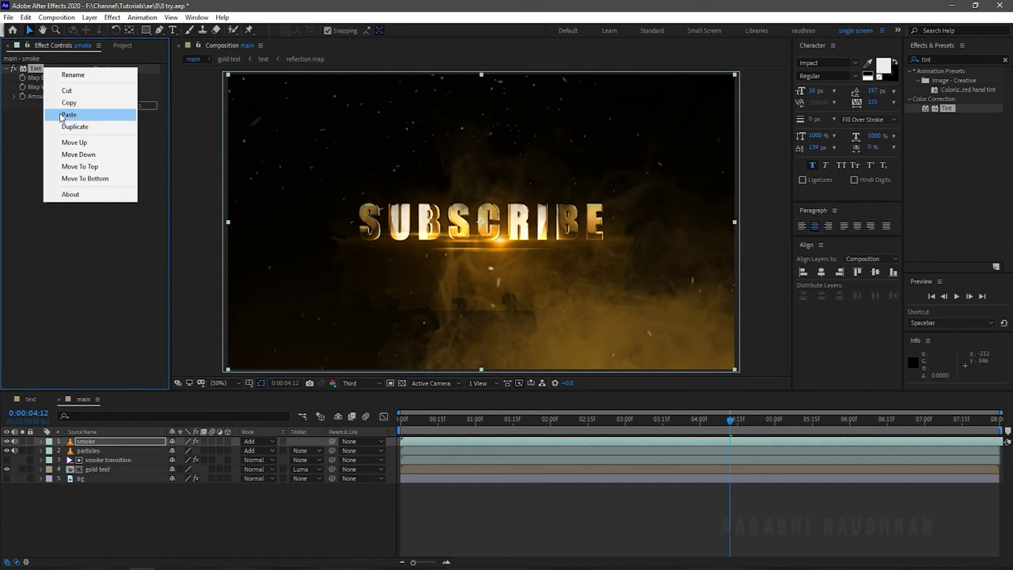
click(63, 102)
click(88, 450)
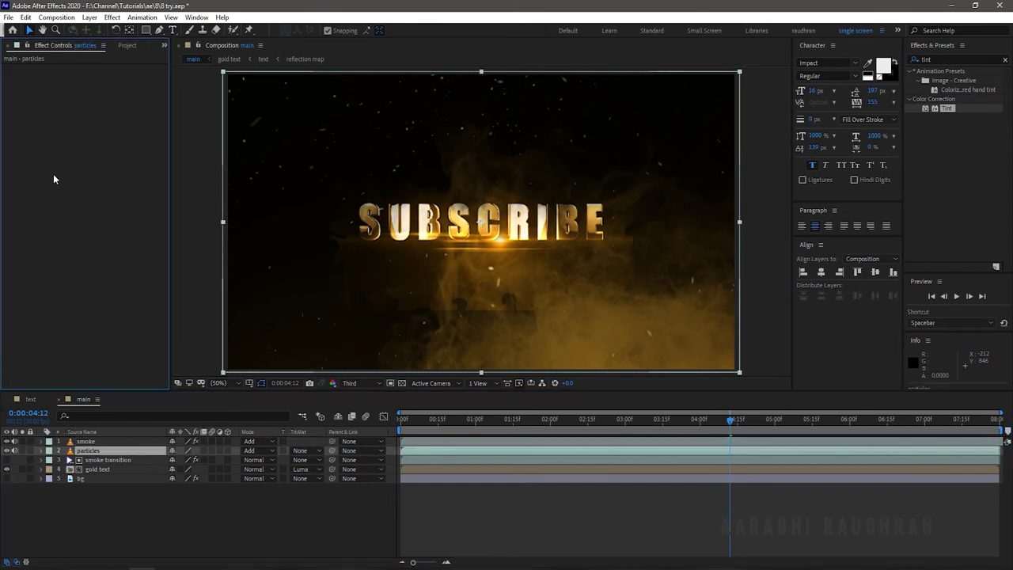
key(ctrl+v)
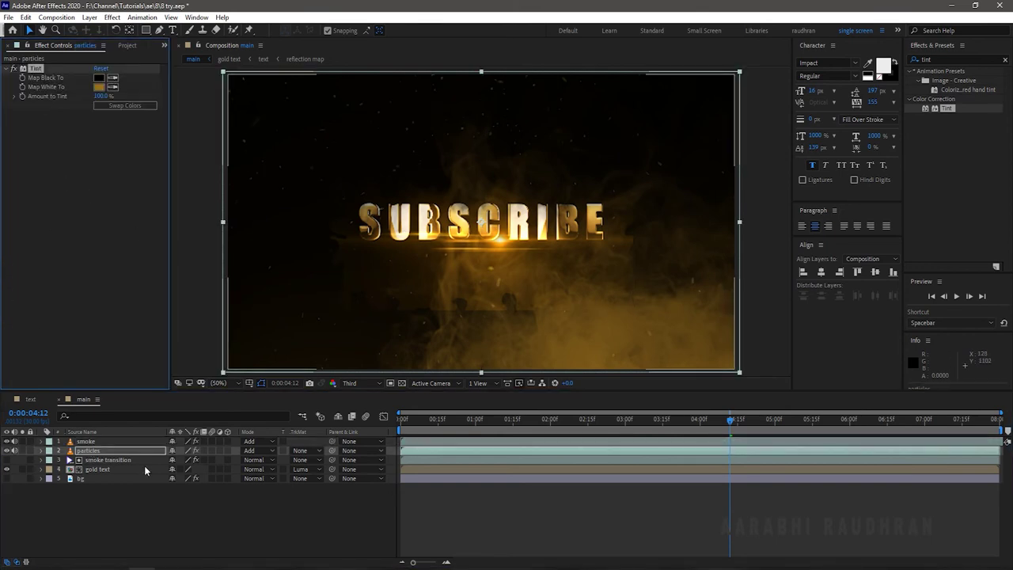
Paste the gold Tint onto the bg layer, swap its black and white mapping colors, and make bg visible again.
click(96, 479)
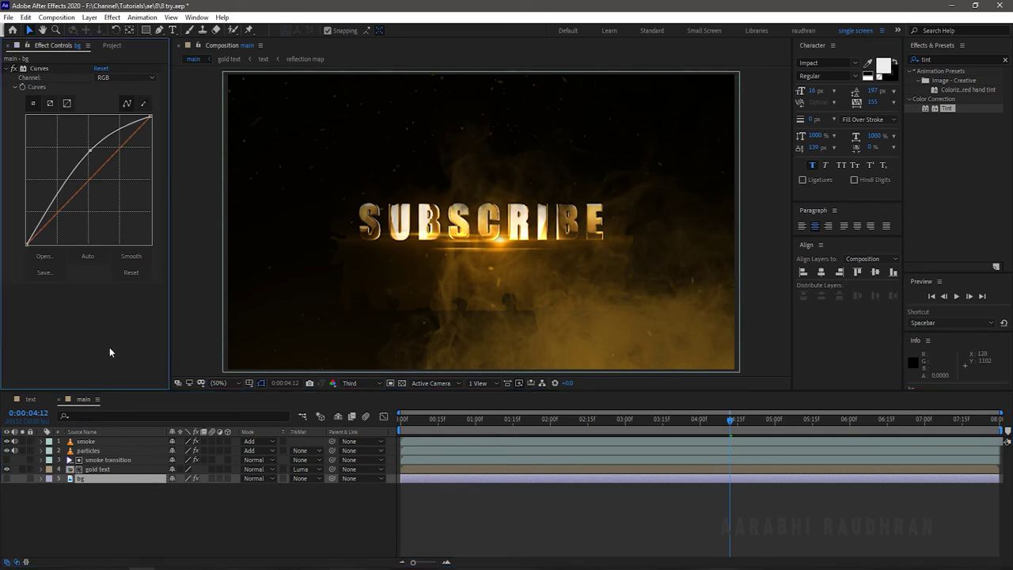
key(ctrl+v)
click(125, 326)
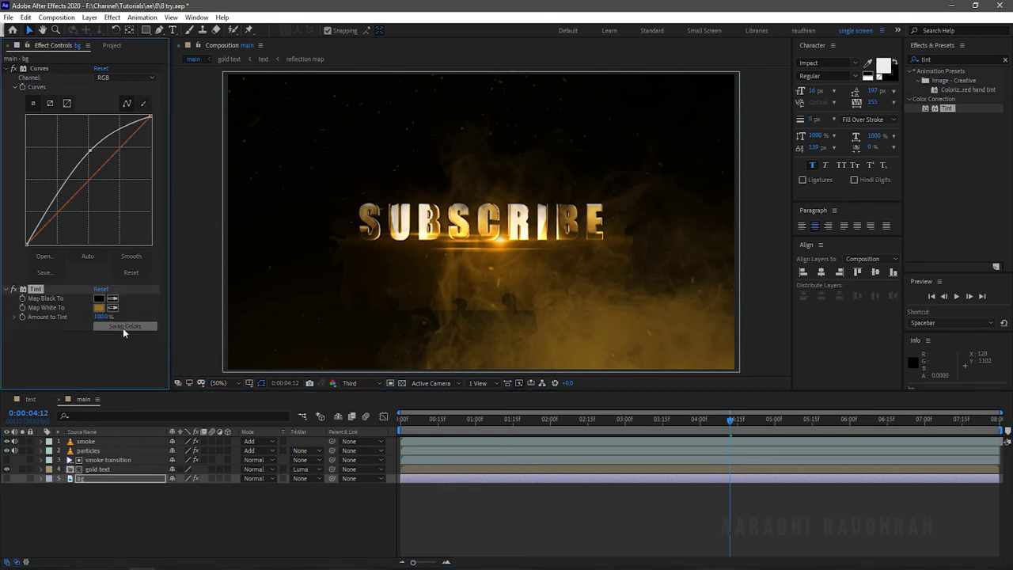
click(8, 479)
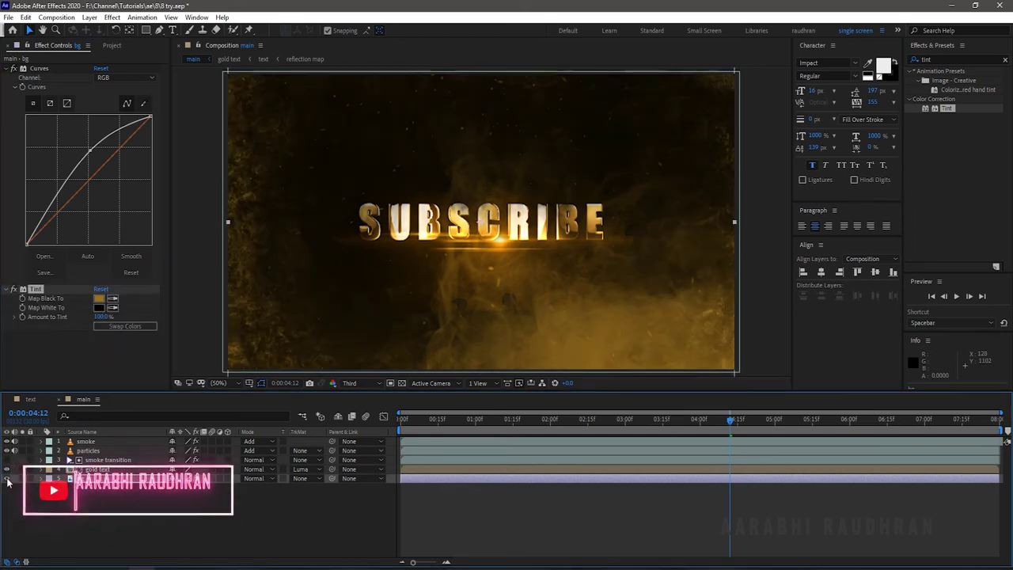
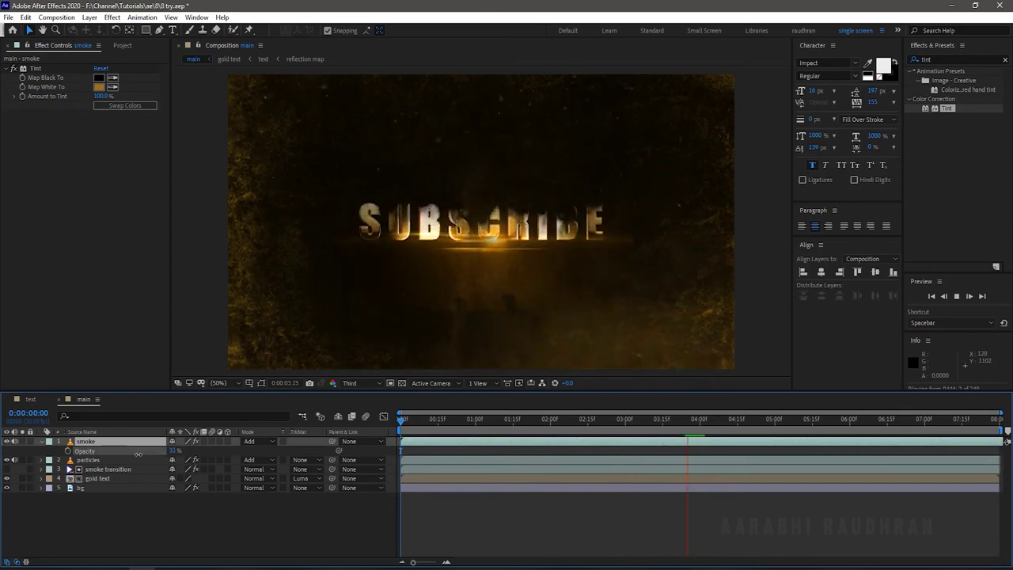
Set the smoke layer's opacity to 30%.
click(173, 450)
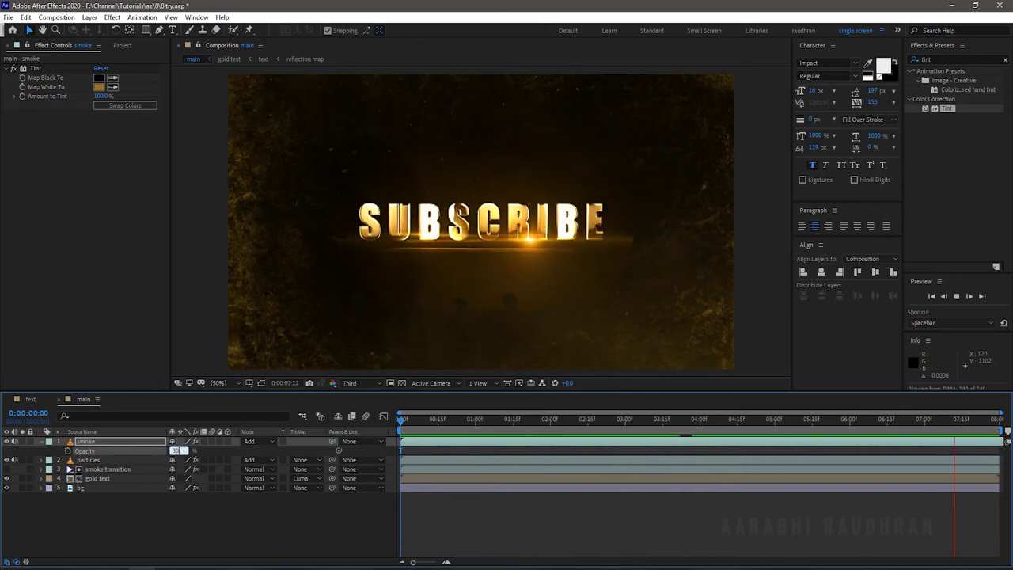
key(Return)
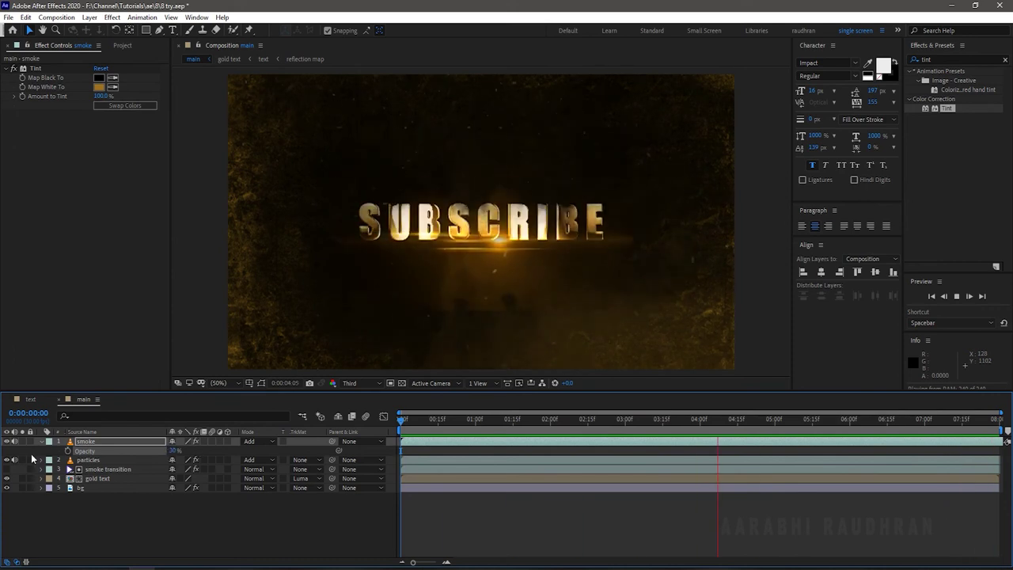
Raise the bg layer's RGB curve in the darker tones, add a highlight point, smooth the curve, and preview the composition.
click(95, 488)
drag(89, 151, 61, 157)
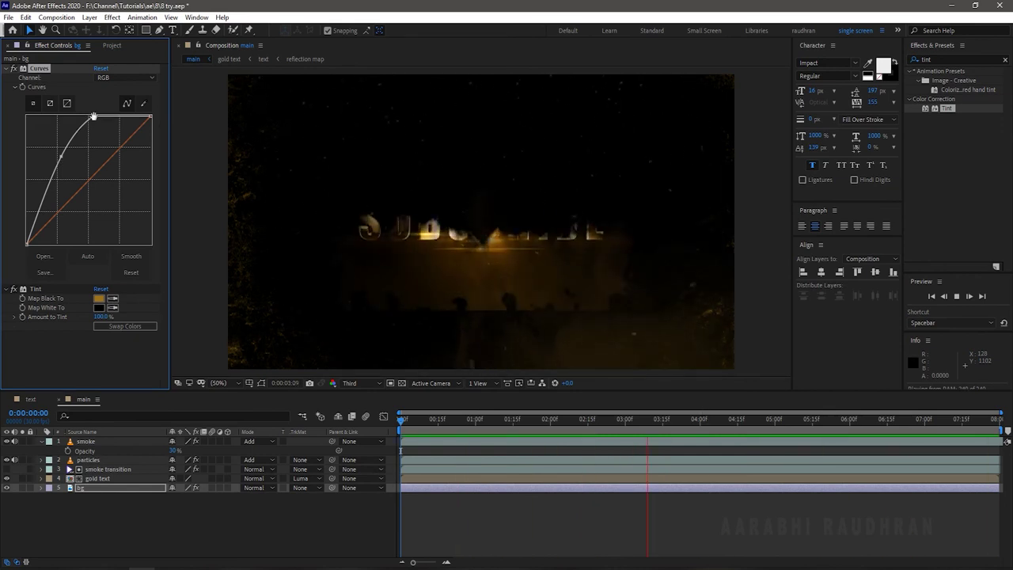
drag(99, 117, 112, 131)
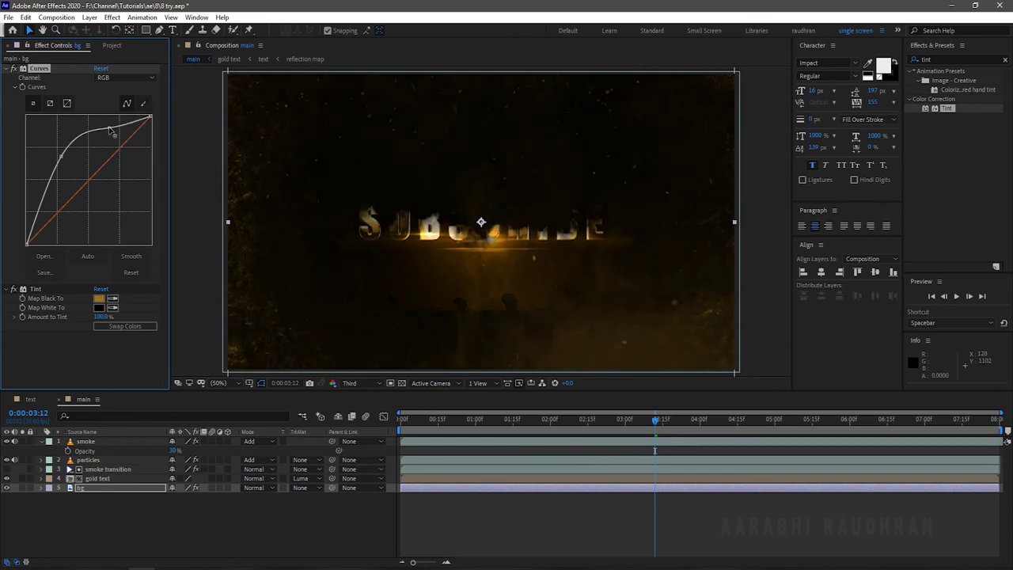
click(523, 421)
drag(523, 421, 814, 445)
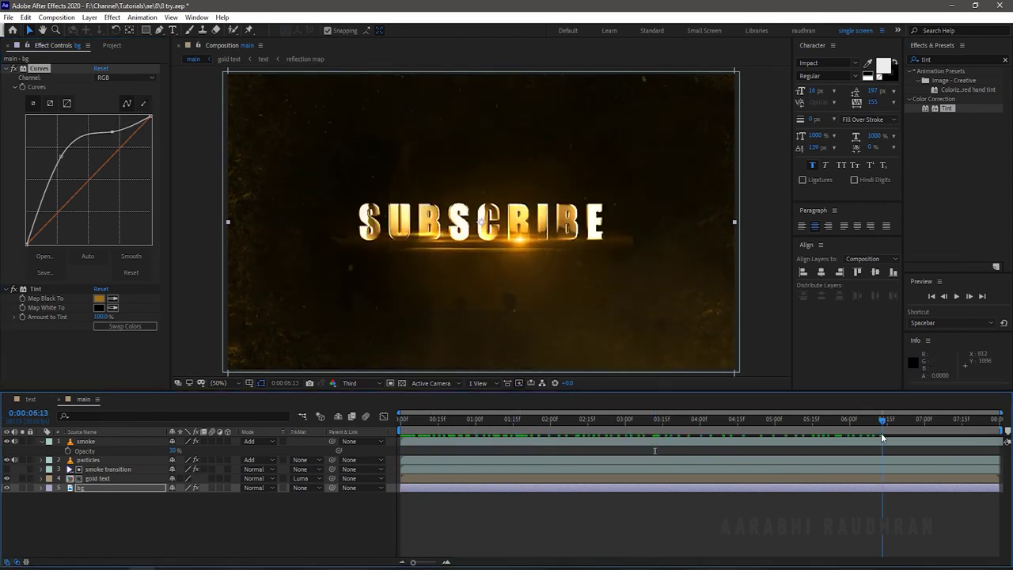
drag(882, 438, 775, 438)
drag(112, 131, 113, 126)
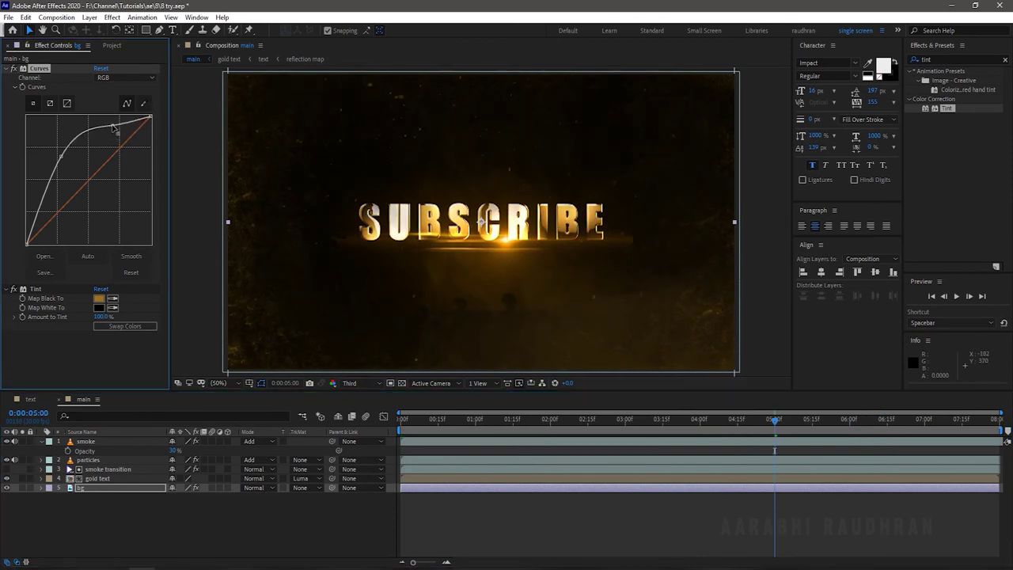
click(130, 256)
drag(778, 423, 998, 422)
key(space)
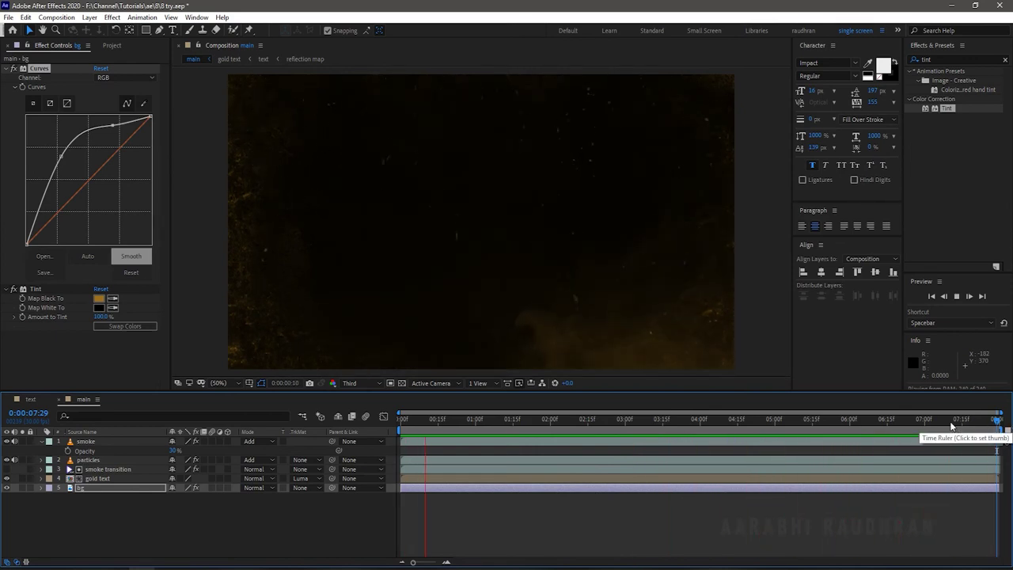
key(space)
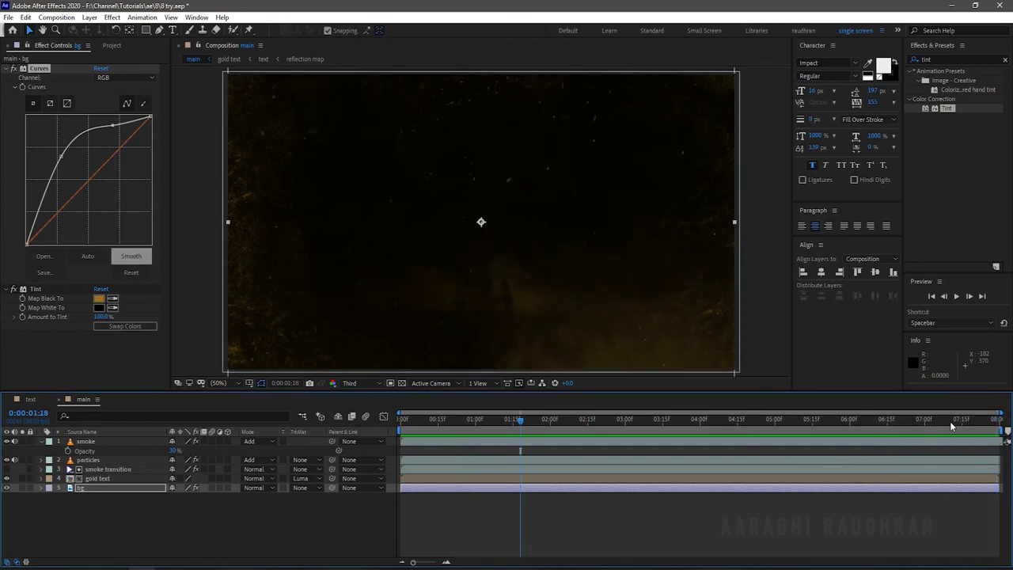
Create a black 1920 x 1080 px solid as the top layer of the main composition.
click(44, 445)
click(256, 515)
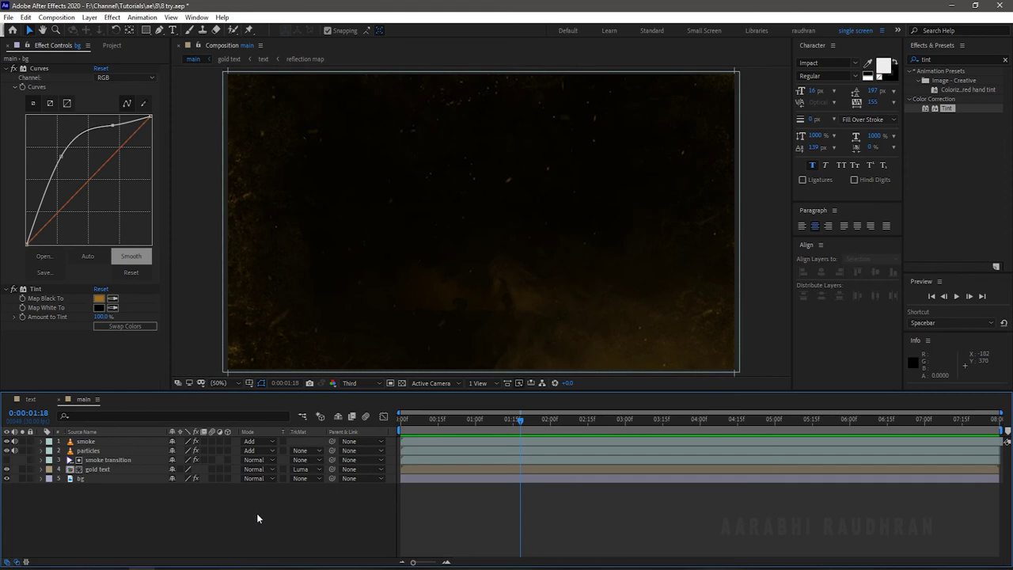
right_click(180, 539)
mouse_move(294, 417)
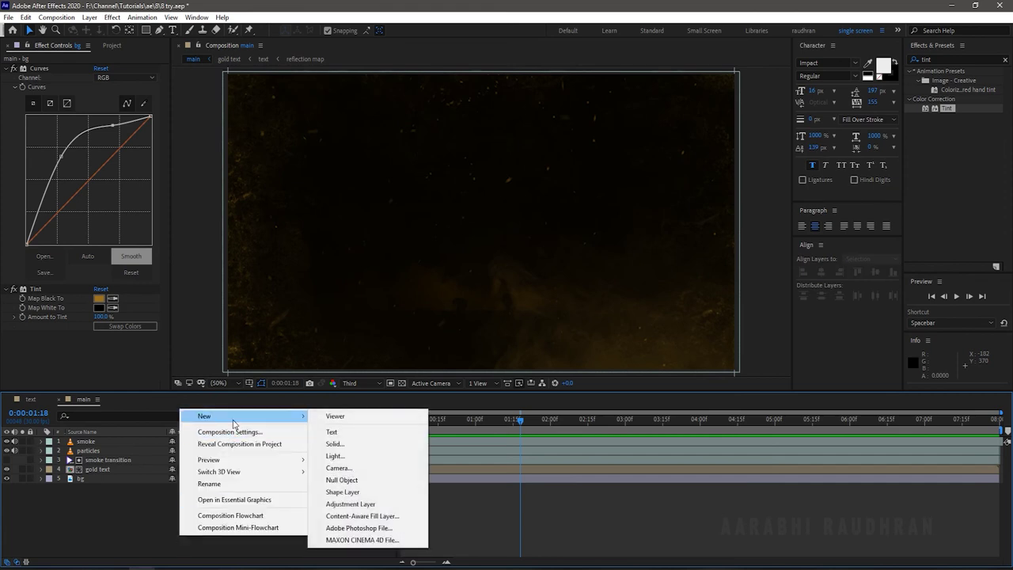
click(353, 448)
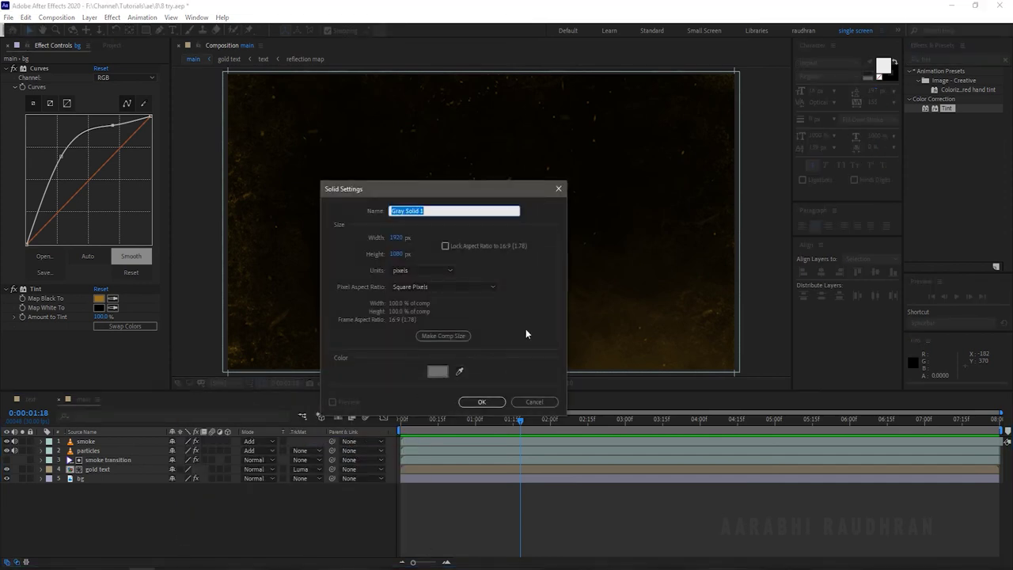
click(437, 372)
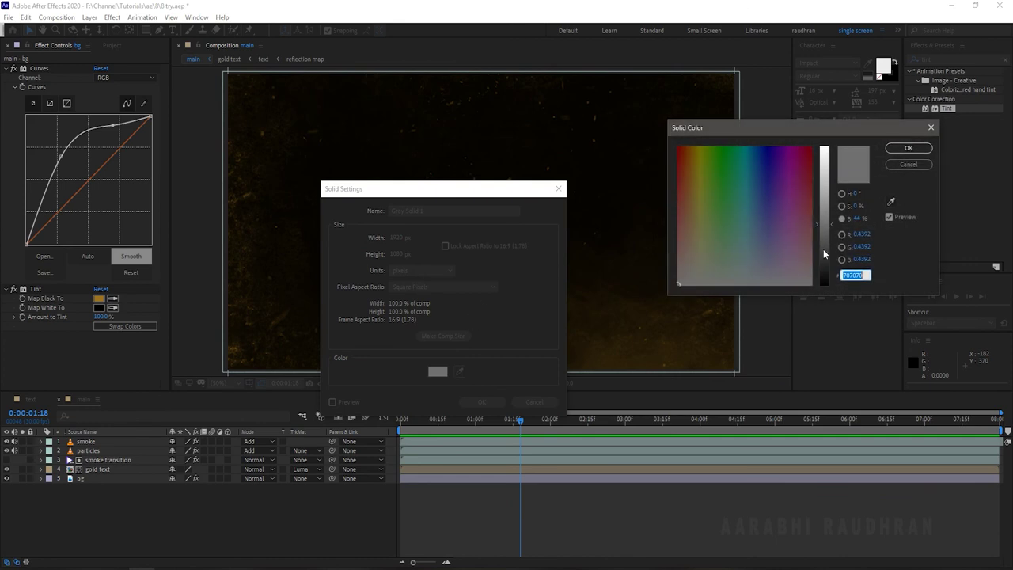
drag(823, 253, 839, 372)
click(908, 148)
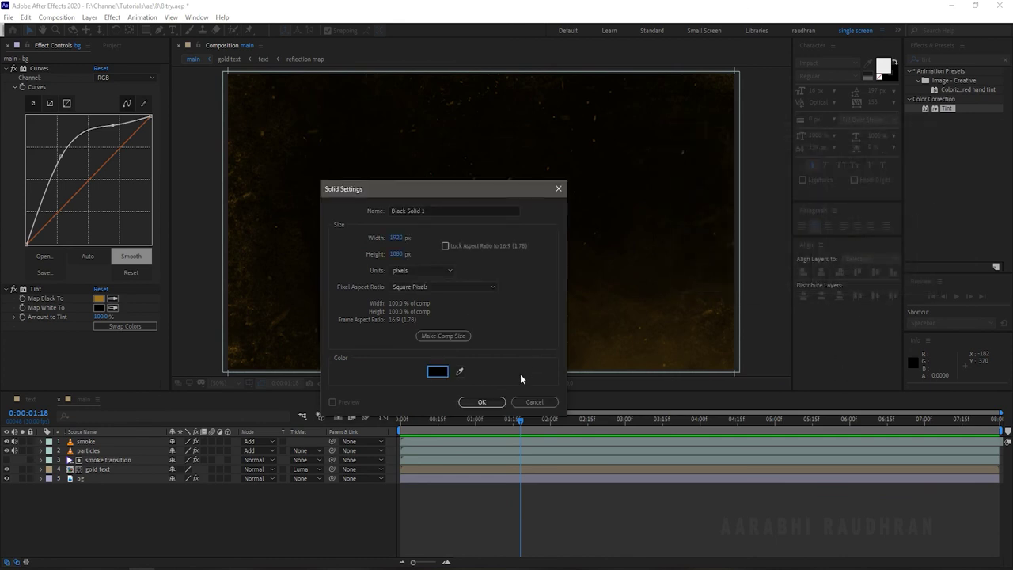
click(483, 402)
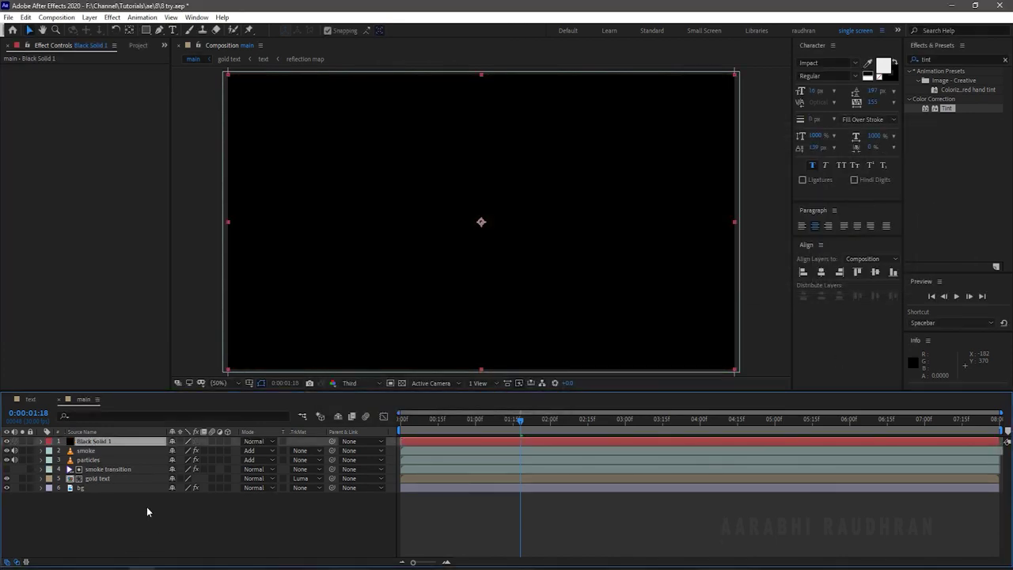
Add a rectangular mask to the black solid with top 12% and bottom 88% of source, and invert it for letterbox bars.
double_click(146, 29)
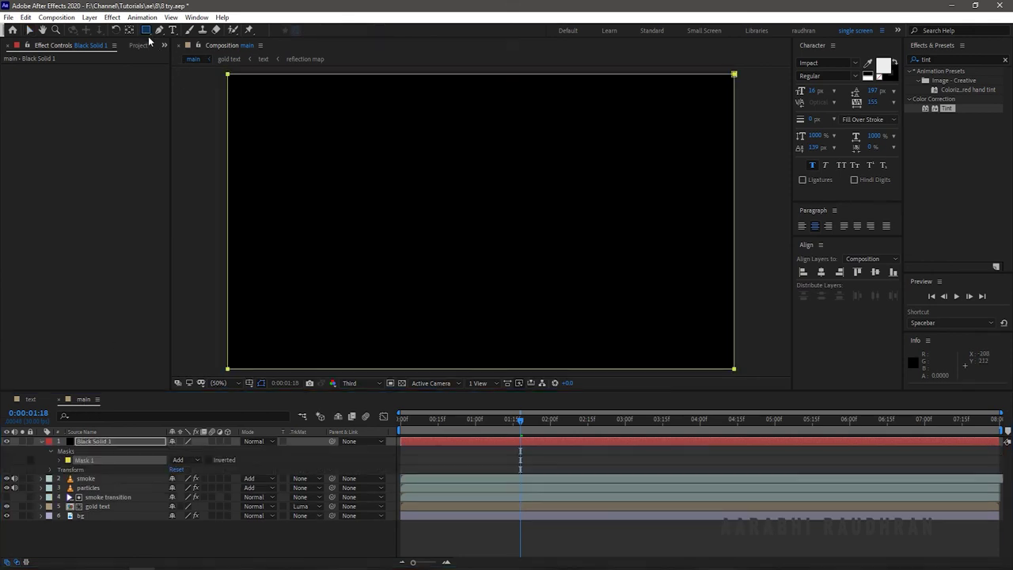
click(59, 461)
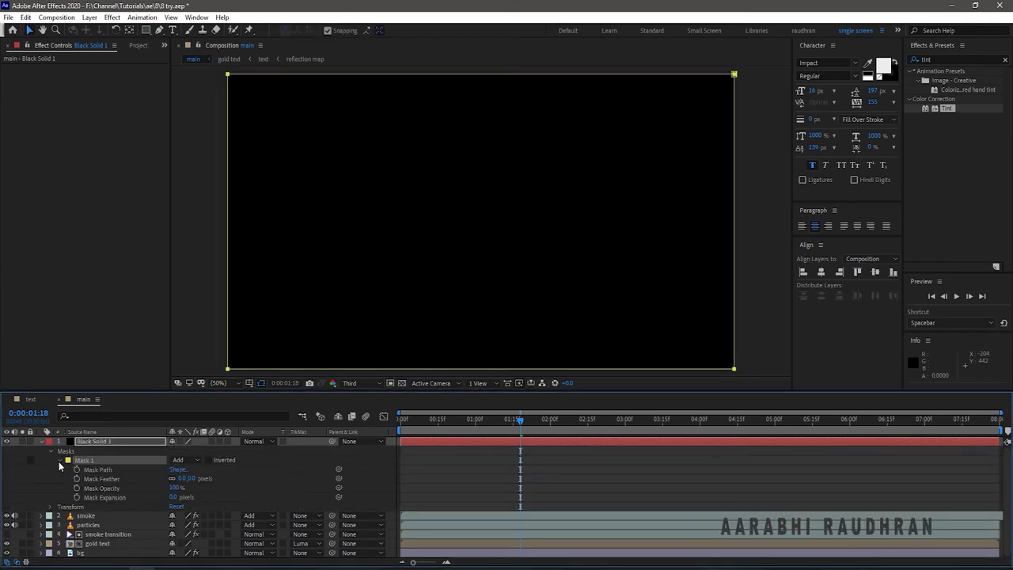
click(178, 469)
click(770, 198)
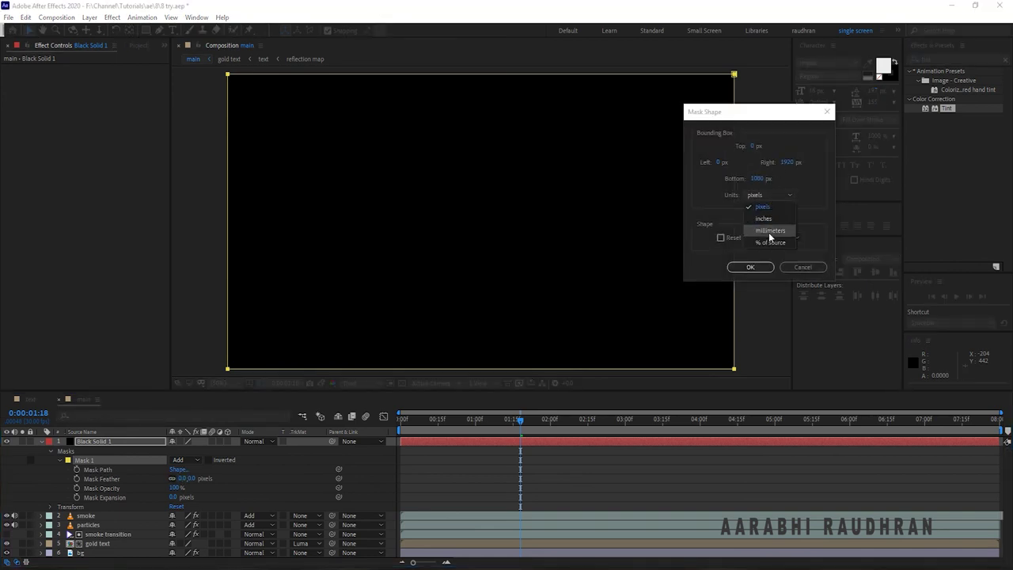
click(771, 241)
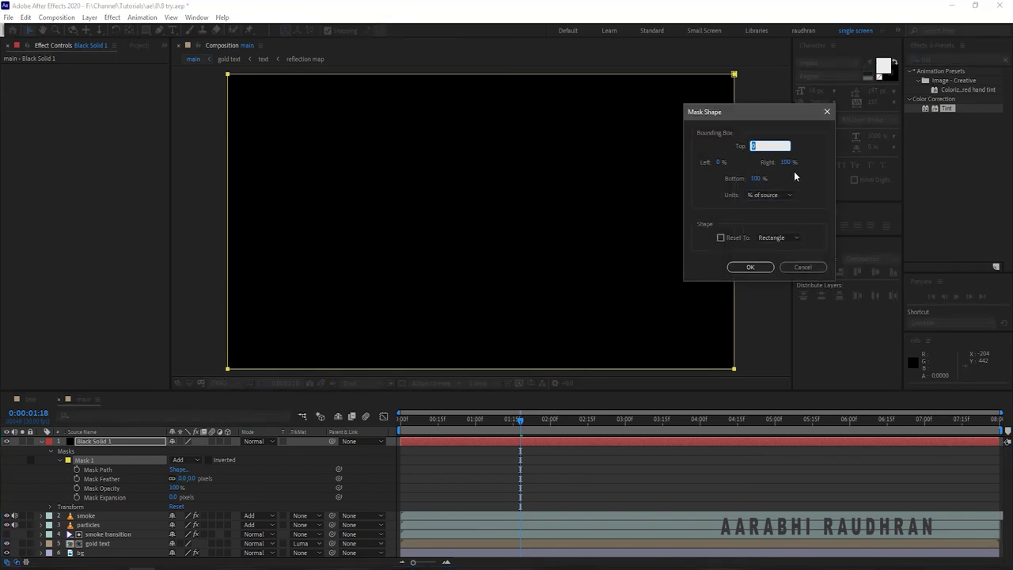
text(12)
key(Tab)
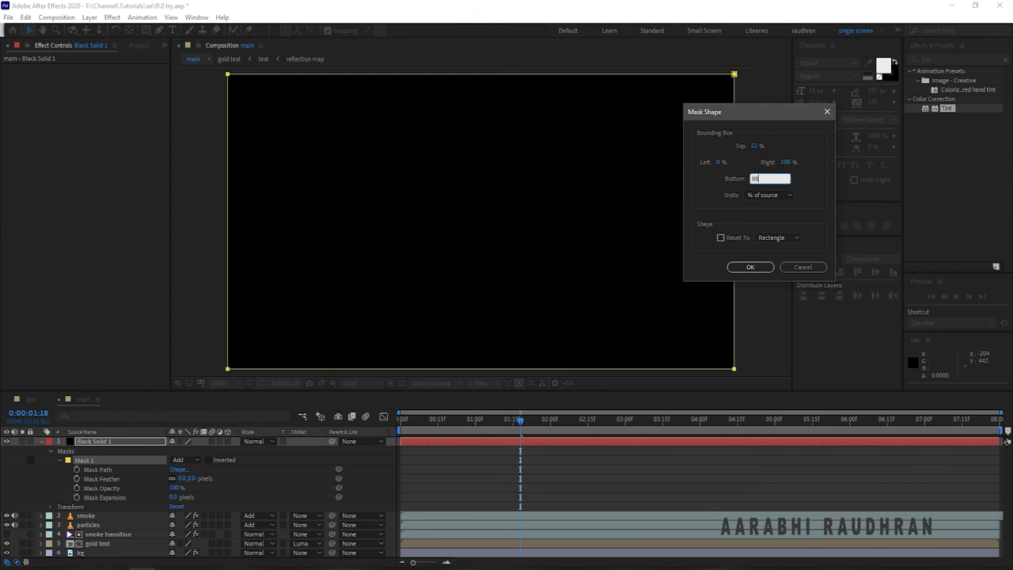
key(Return)
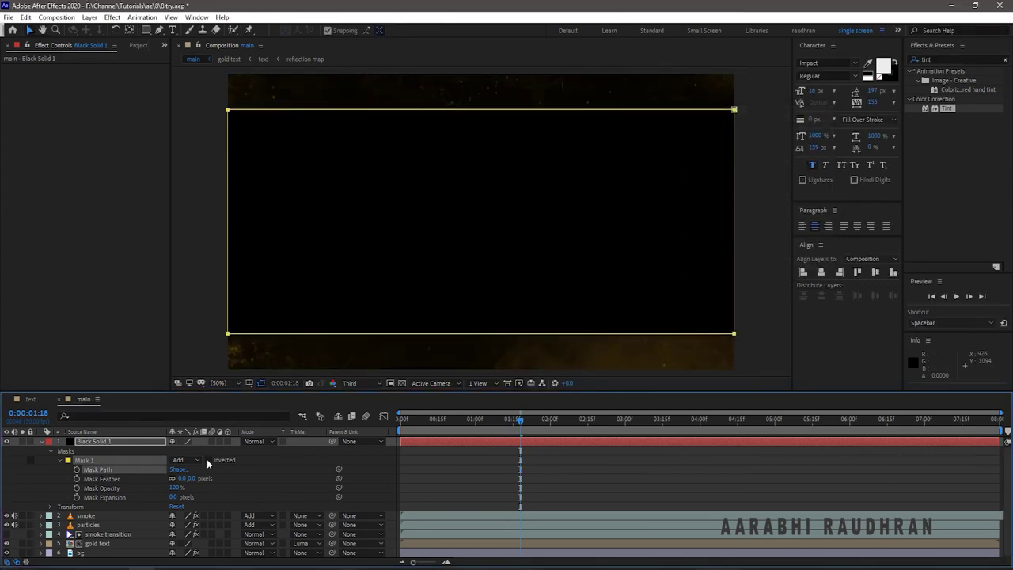
click(208, 460)
key(space)
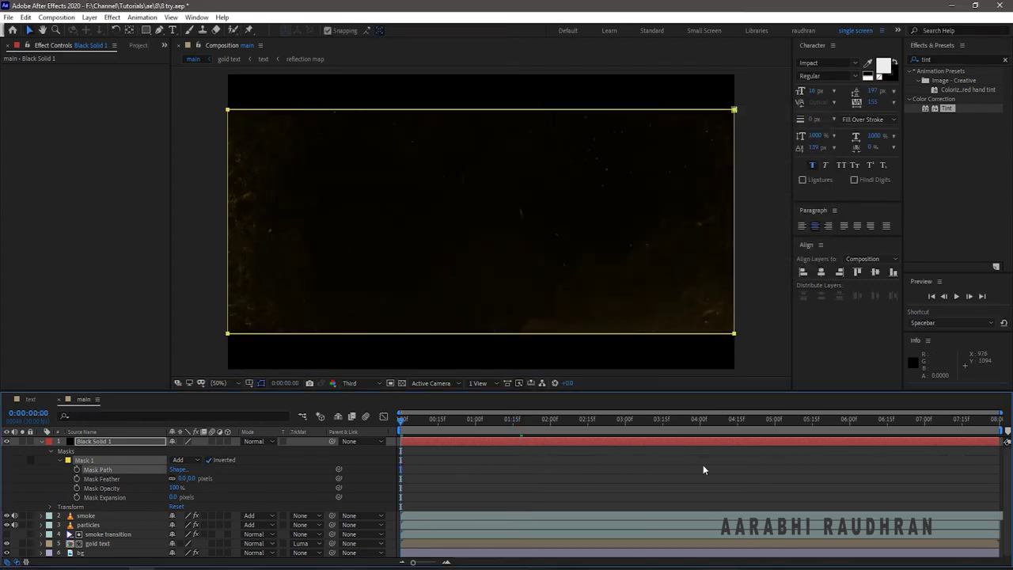